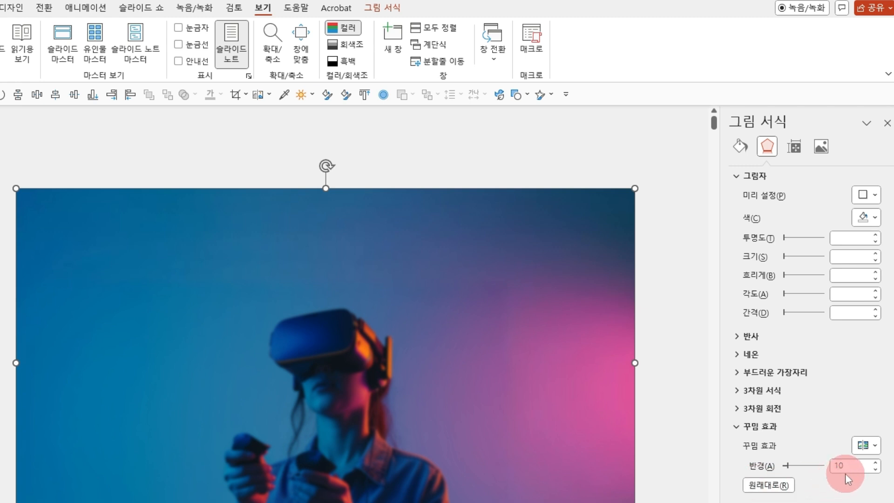
Set the radius of the picture's blur effect to 35.
type("35")
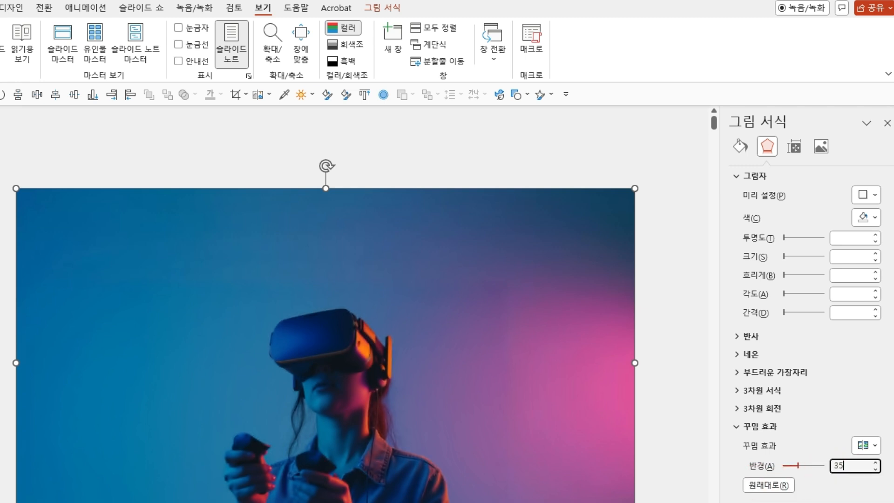
key("Return")
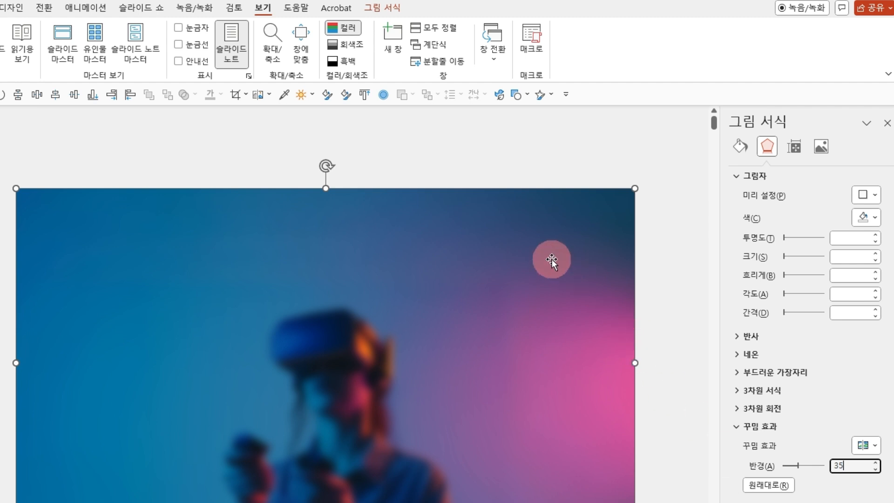
Give the VR picture a centred inner shadow in white with a 60 pt blur.
right_click(552, 259)
left_click(768, 149)
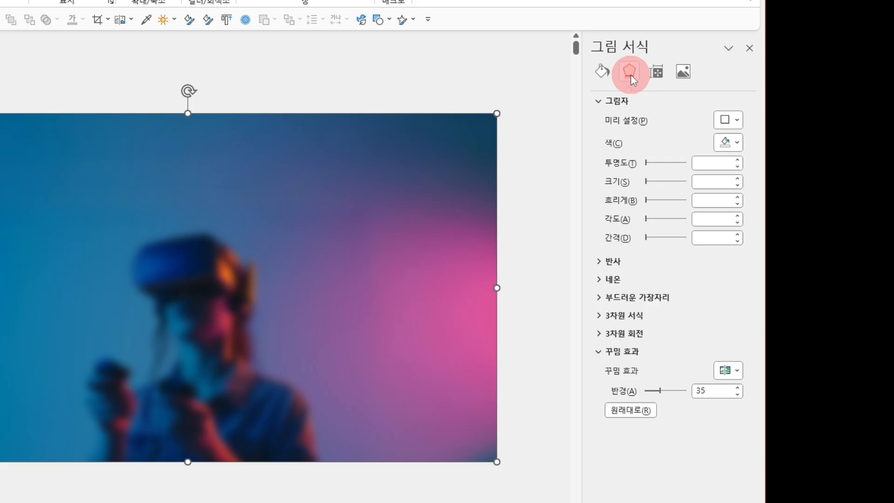
left_click(728, 119)
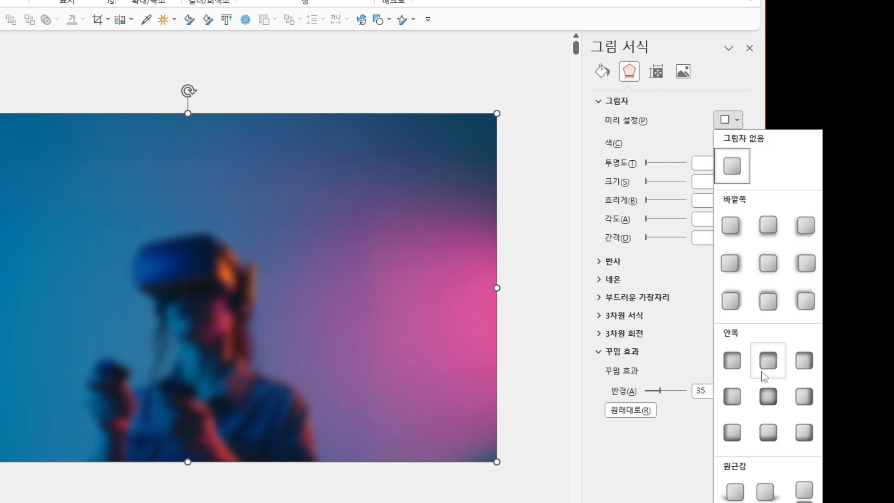
left_click(766, 398)
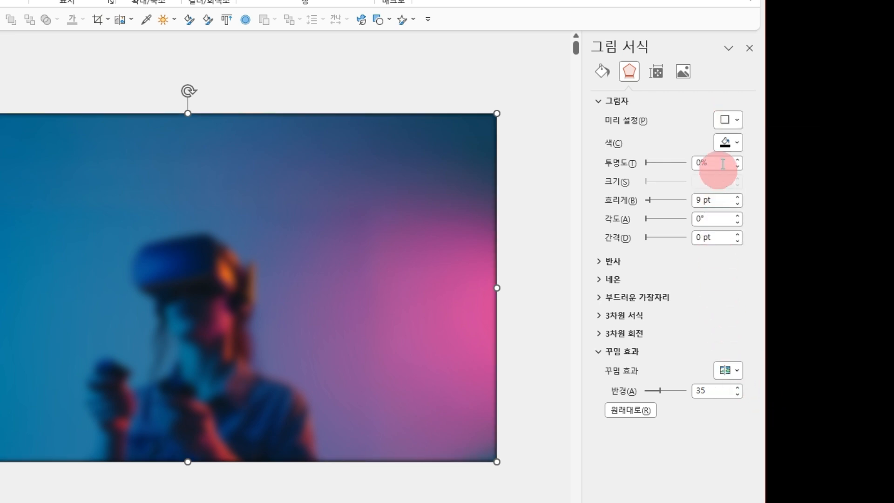
left_click(738, 144)
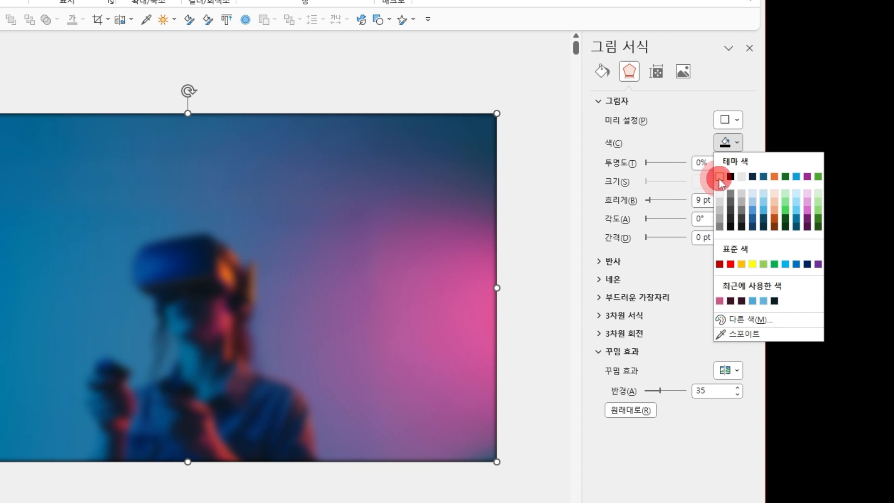
left_click(716, 200)
left_click_drag(717, 200, 692, 199)
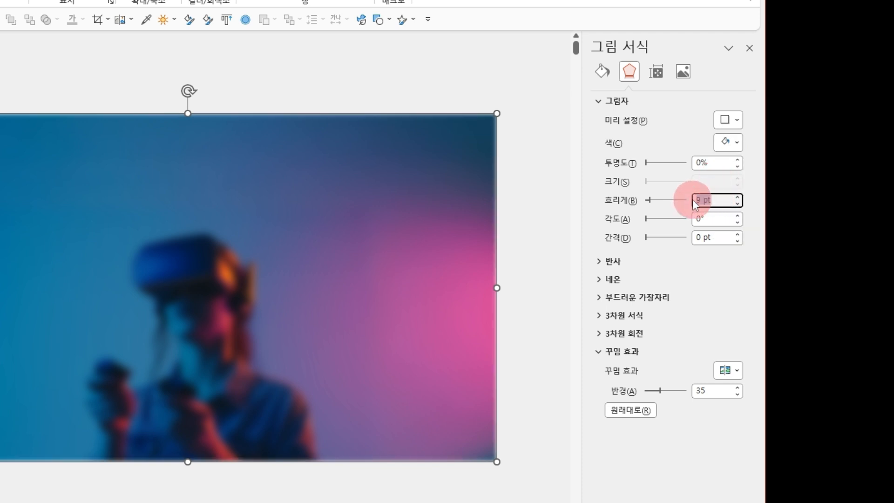
type("60")
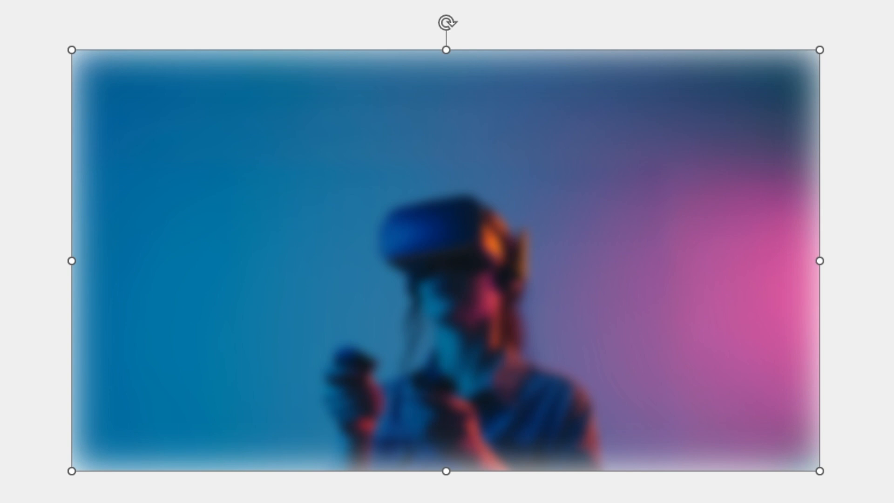
left_click(787, 501)
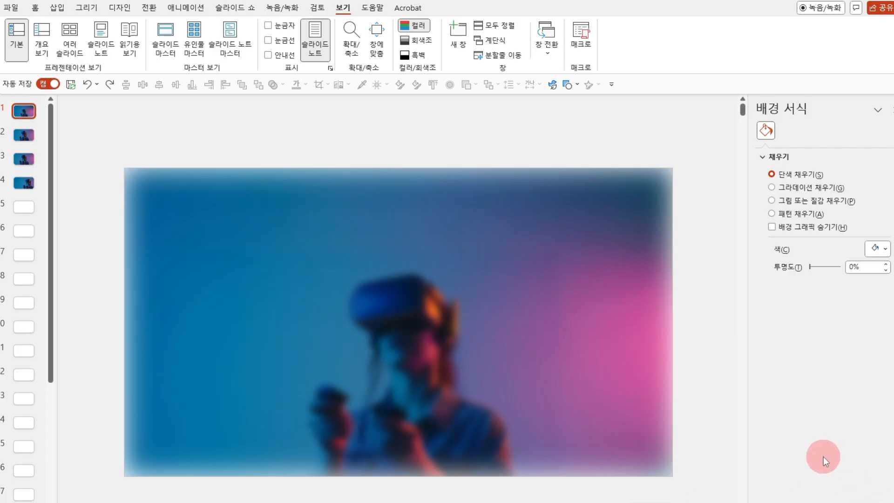
Paste the "Unpack", "VR" and "X15" text boxes onto the slide and set their text fill transparency to 20%.
key("ctrl+v")
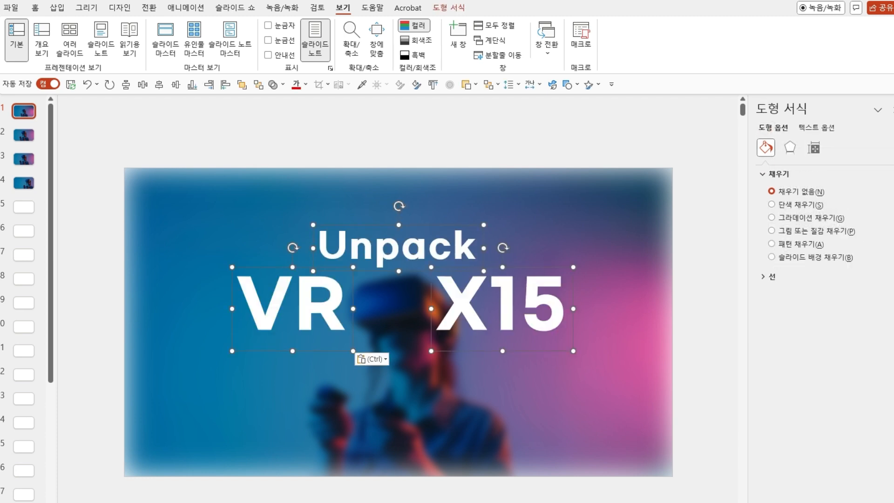
left_click(814, 133)
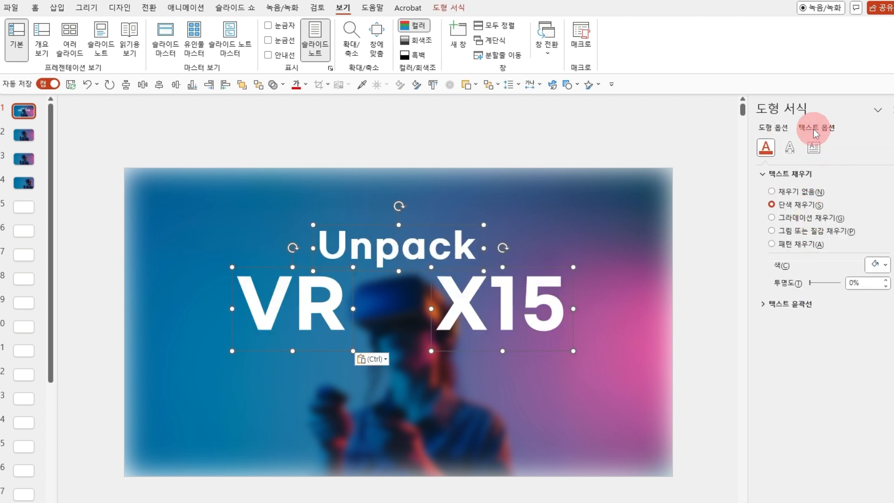
left_click(865, 283)
left_click_drag(848, 286, 845, 285)
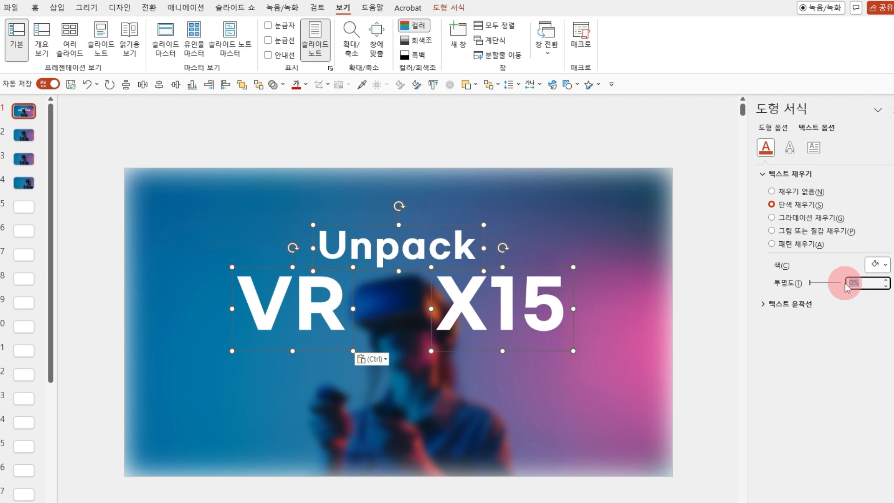
type("20")
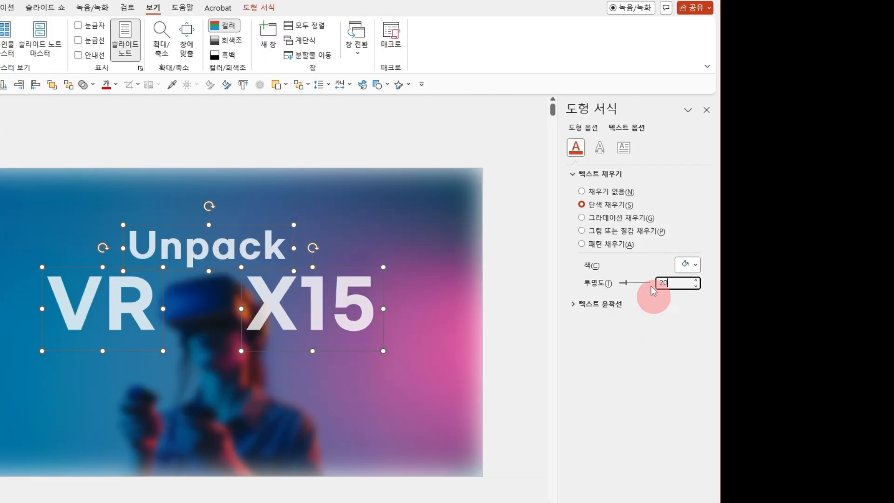
Add a lower-right outer shadow to the three title texts with a 9 pt distance and 78% transparency.
left_click(791, 147)
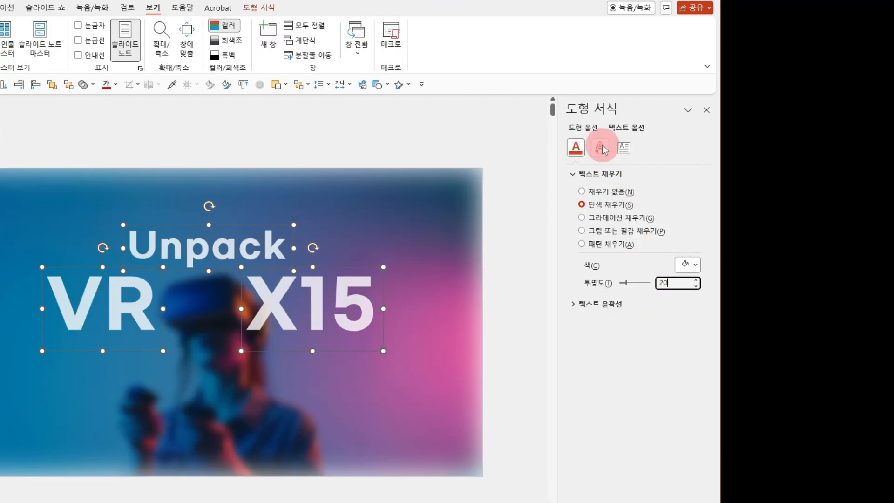
left_click(692, 191)
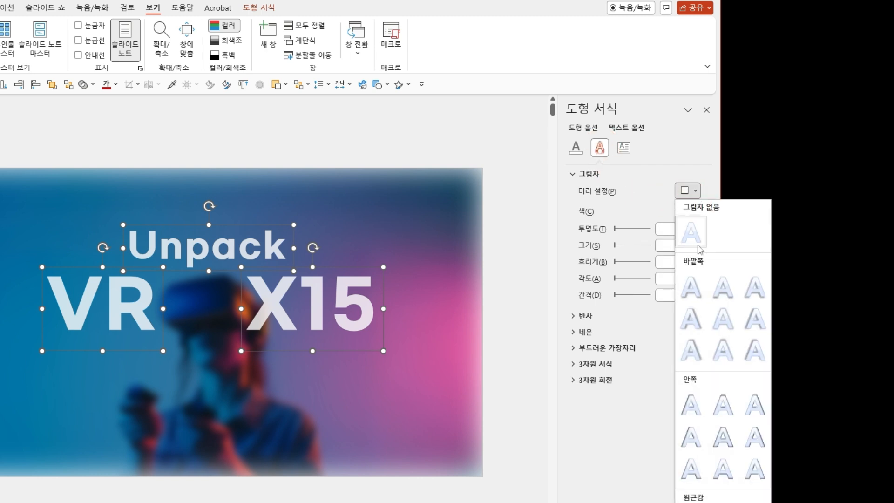
left_click(711, 312)
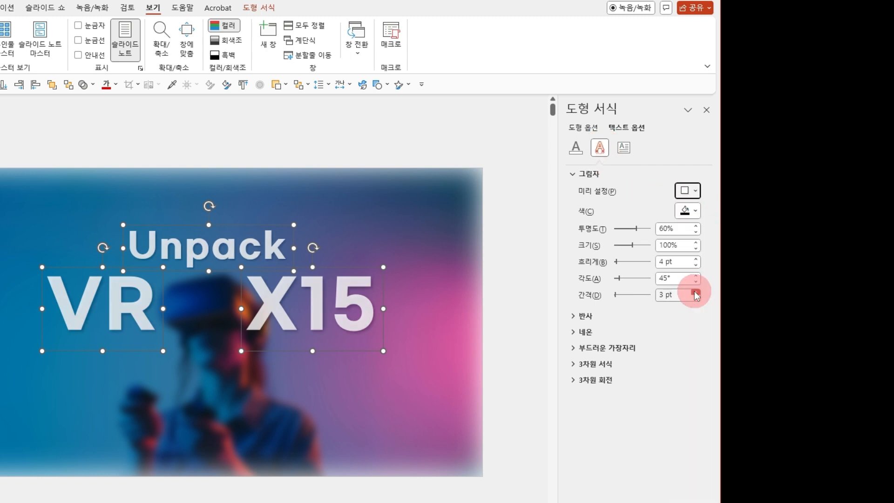
left_click_drag(680, 295, 653, 298)
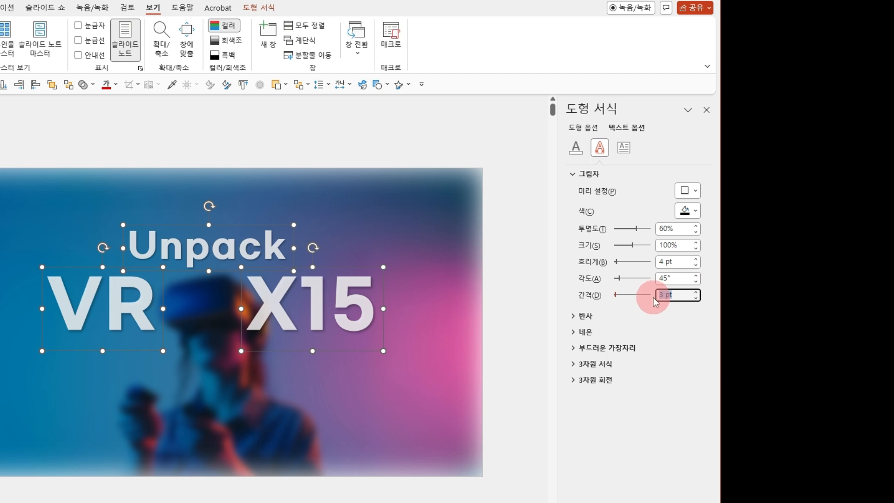
type("9")
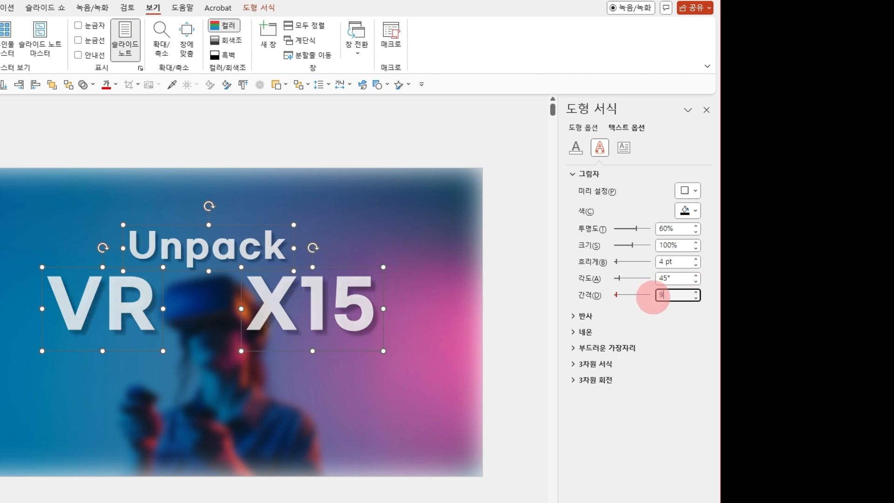
left_click_drag(680, 228, 651, 227)
type("78")
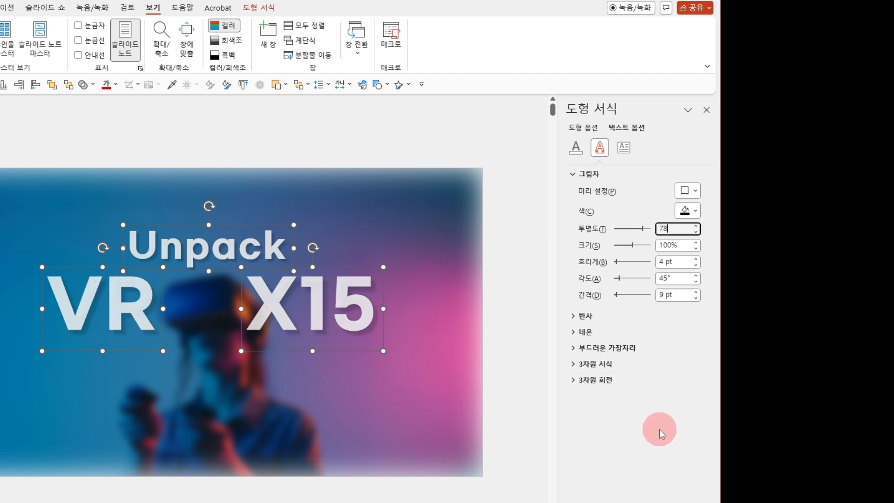
left_click(660, 429)
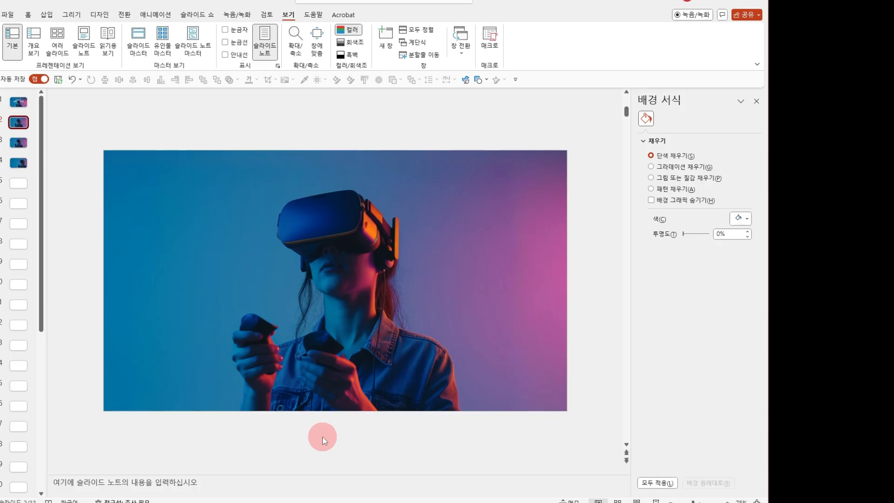
Duplicate the VR picture on slide 2, placing the copy beside the slide on its right and the original just below the slide.
scroll(322, 437, "down", 4)
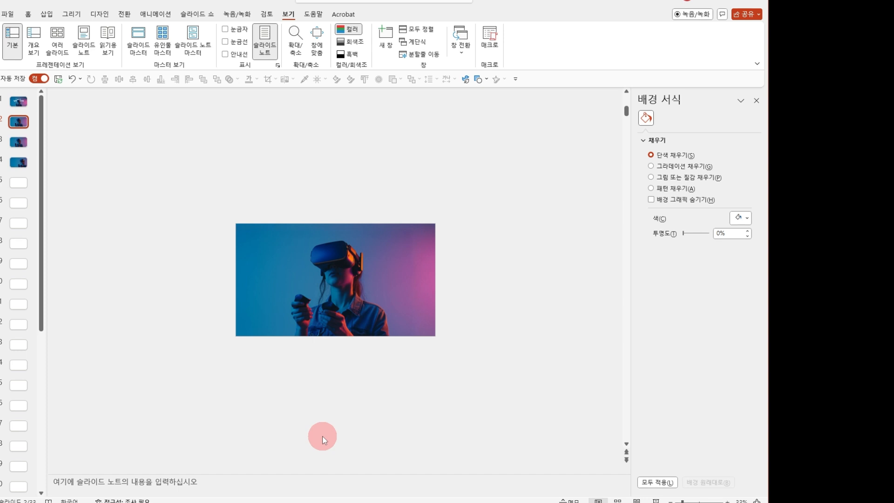
left_click(320, 317)
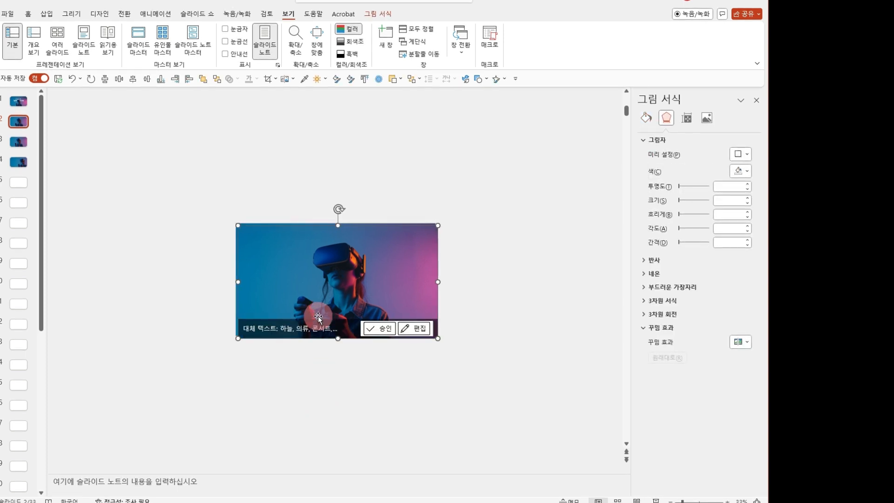
left_click_drag(319, 318, 540, 324)
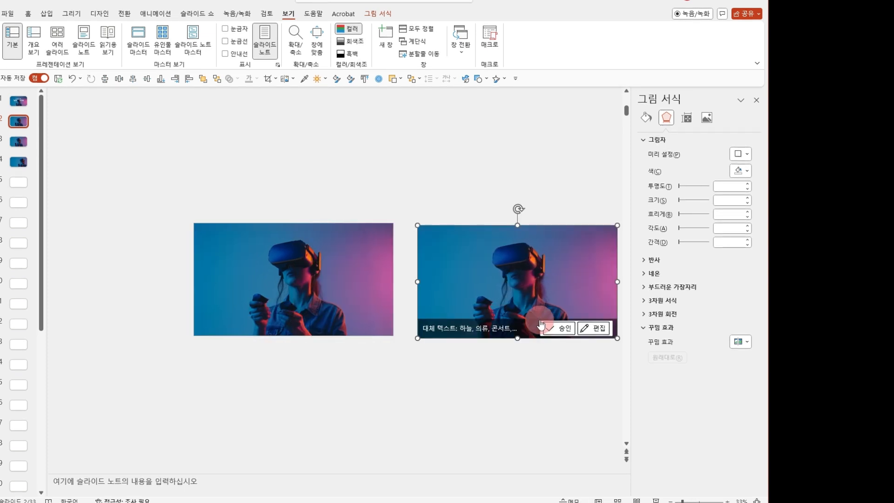
left_click(324, 311)
left_click_drag(309, 307, 295, 436)
left_click(285, 278)
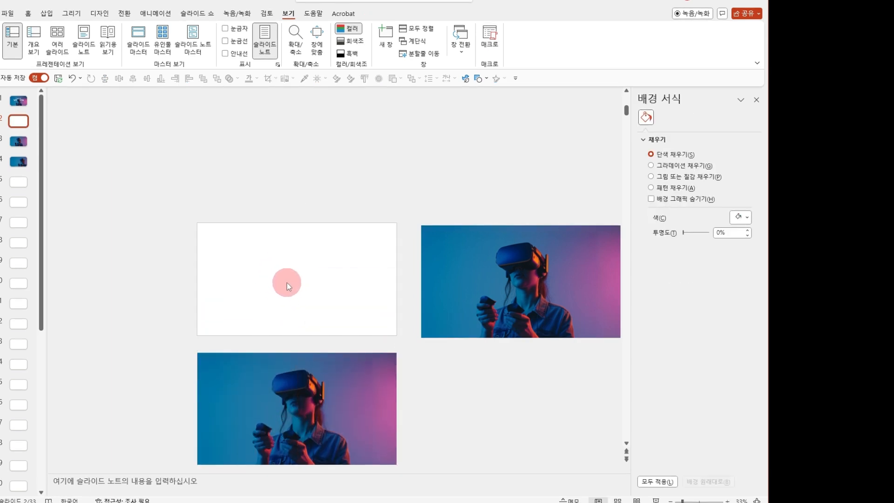
left_click(290, 372)
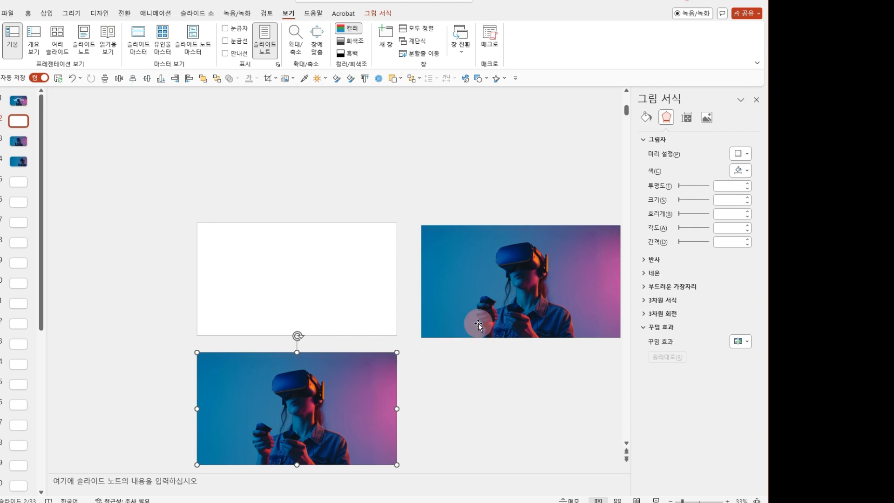
Set the brightness of the picture beside the slide to 40%.
left_click(506, 305)
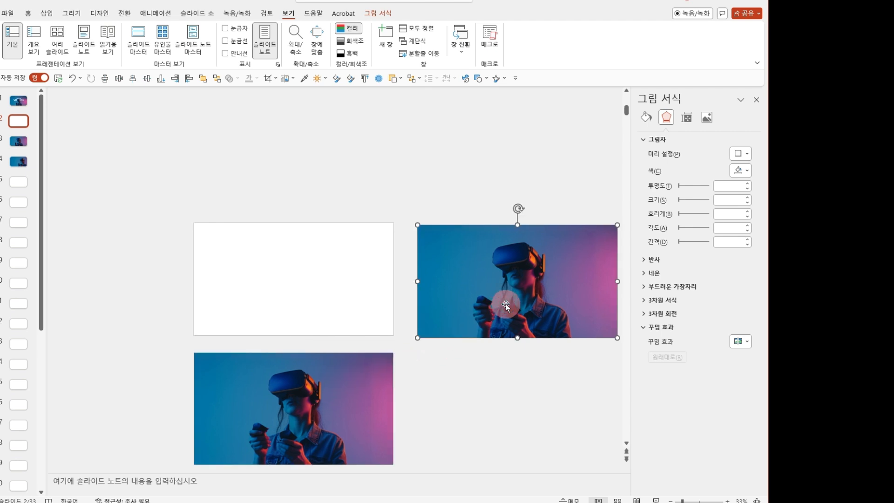
right_click(506, 304)
left_click(667, 96)
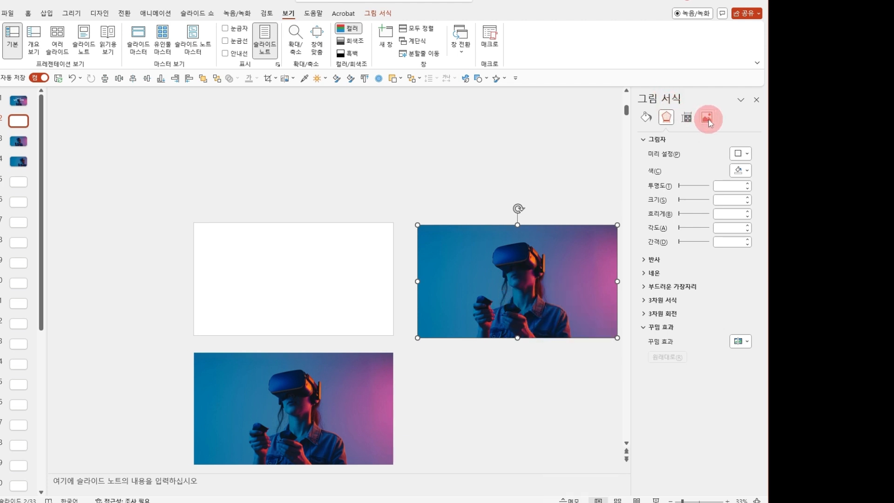
left_click(707, 119)
left_click(714, 222)
type("40")
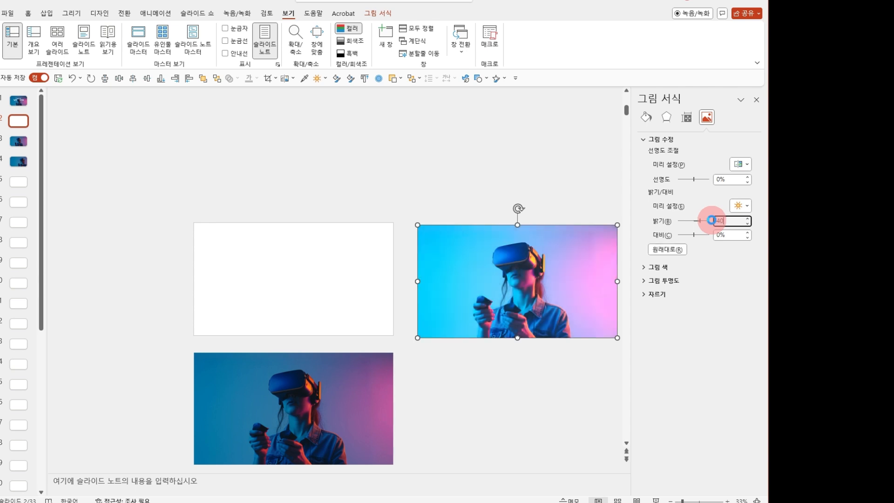
Apply the Blur artistic effect to the brightened picture beside the slide.
left_click(666, 118)
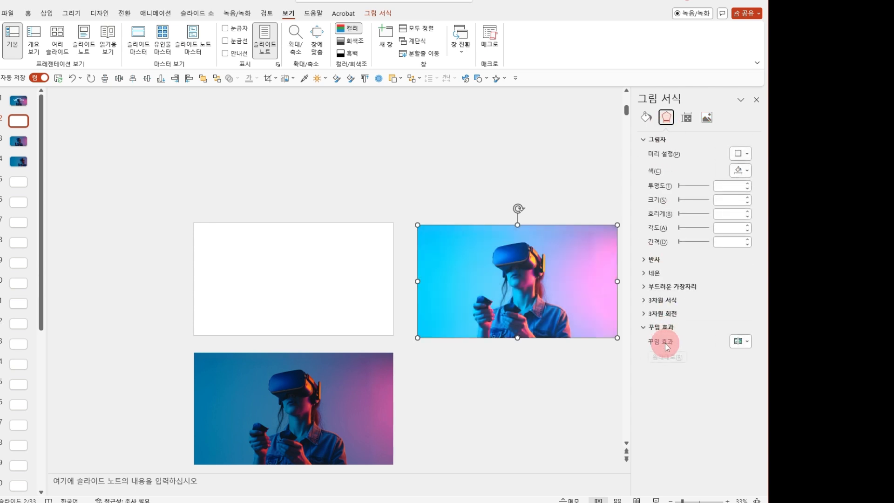
left_click(740, 341)
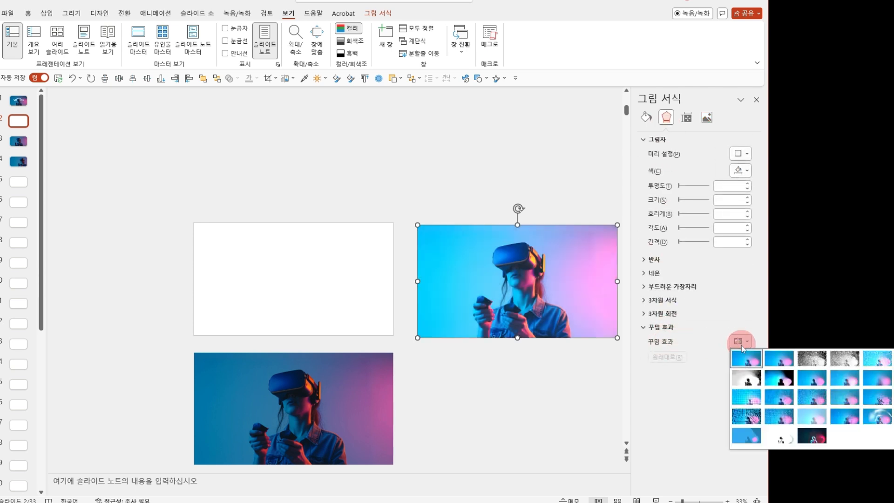
left_click(878, 386)
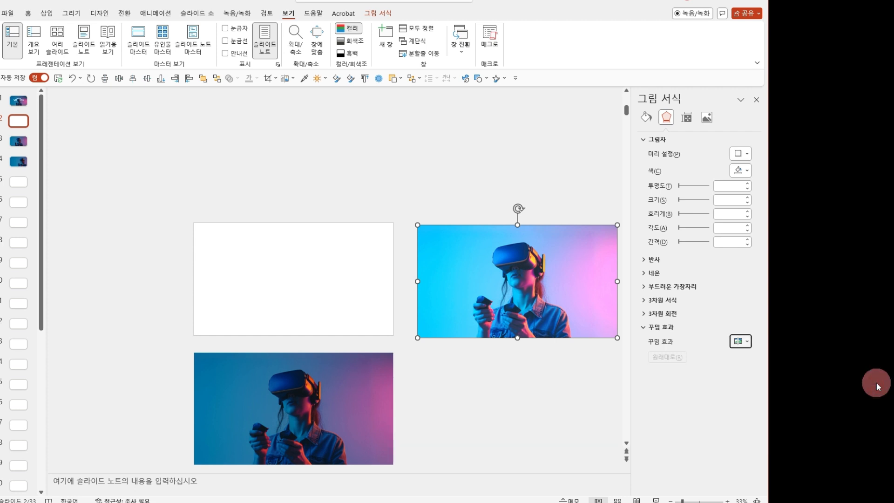
Copy the brightened, blurred picture and use it from the clipboard as the picture fill of slide 2's background.
right_click(486, 284)
left_click(516, 321)
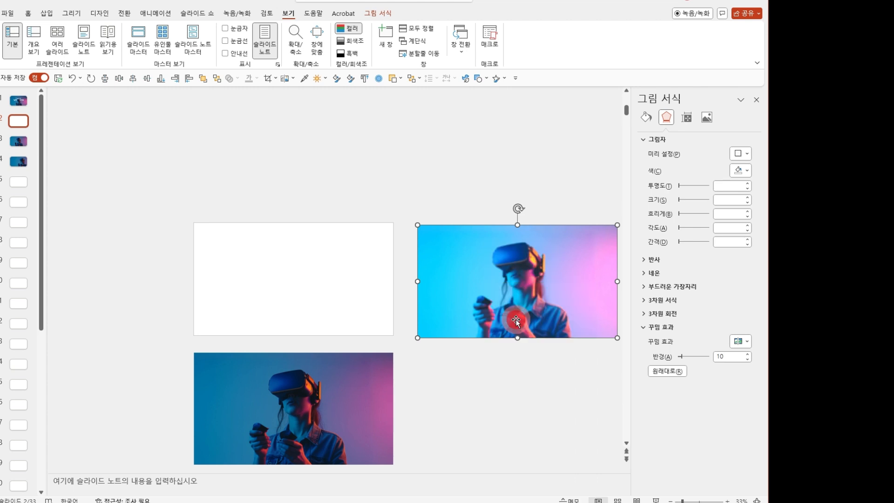
left_click(308, 293)
right_click(308, 293)
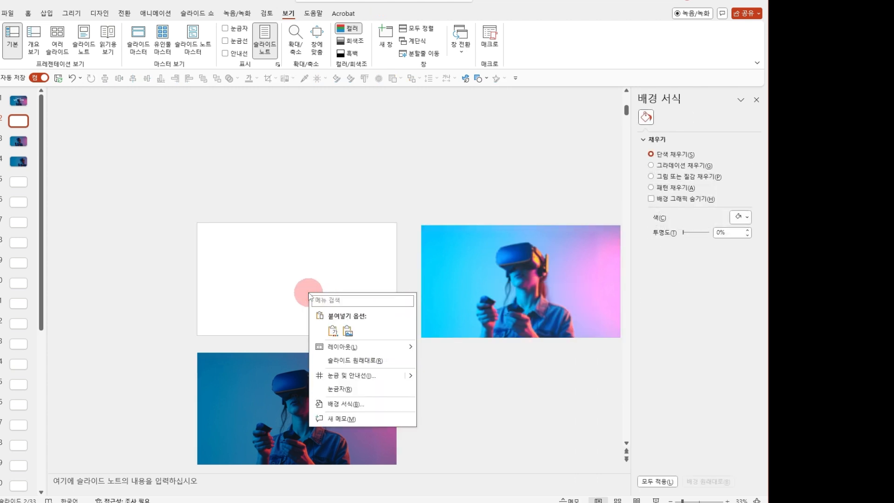
left_click(344, 401)
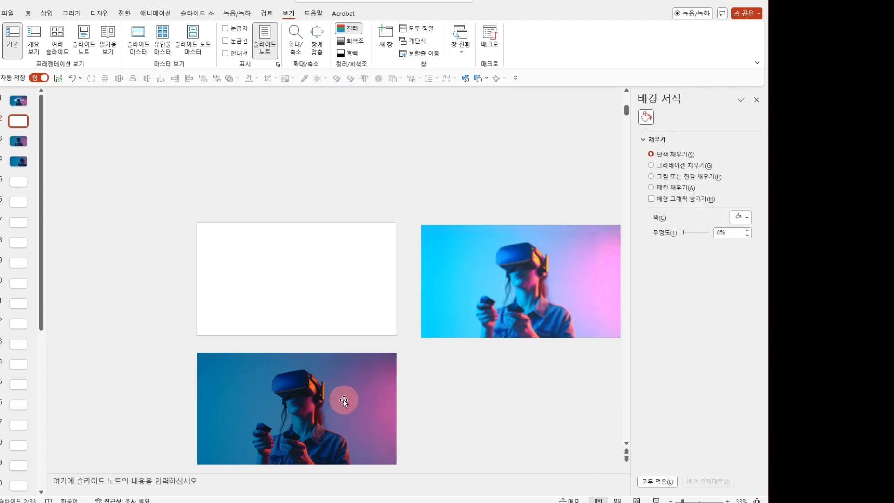
left_click(660, 176)
left_click(707, 226)
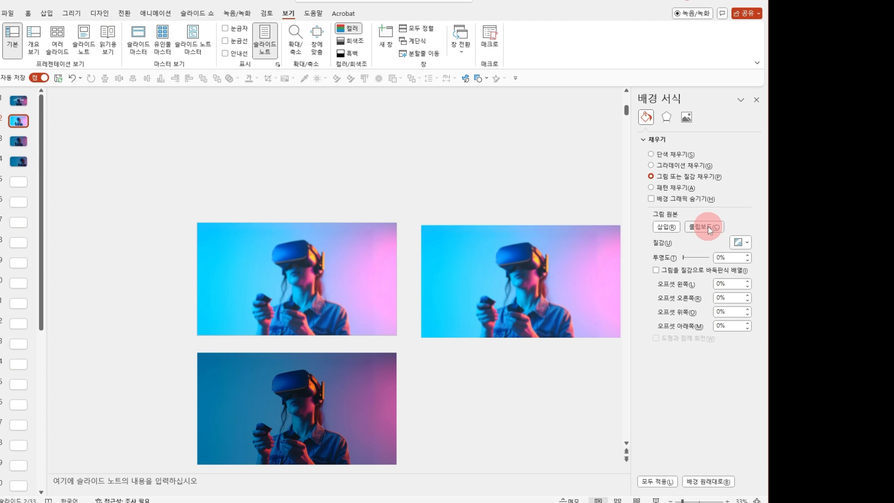
Delete the brightened picture that sits beside the slide.
left_click(519, 282)
key("Delete")
left_click(512, 339)
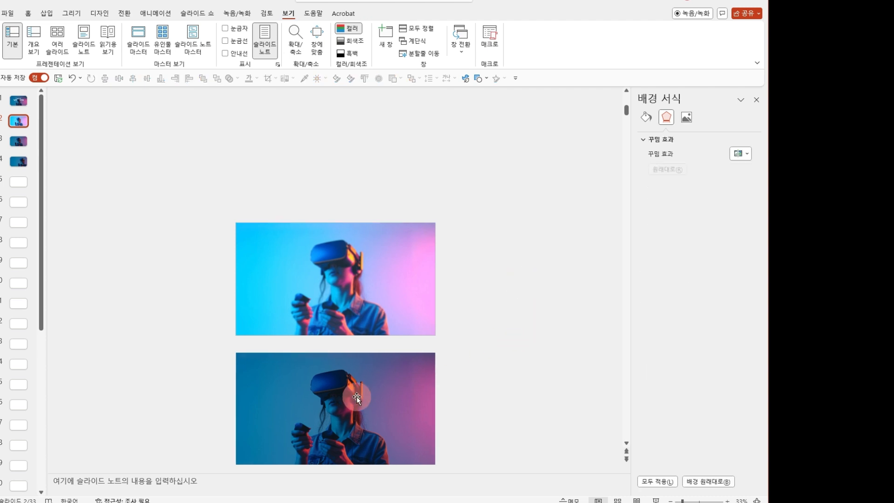
Centre the darker VR photo over slide 2 and draw a rounded rectangle on it beside the headset.
left_click(357, 397)
left_click(147, 78)
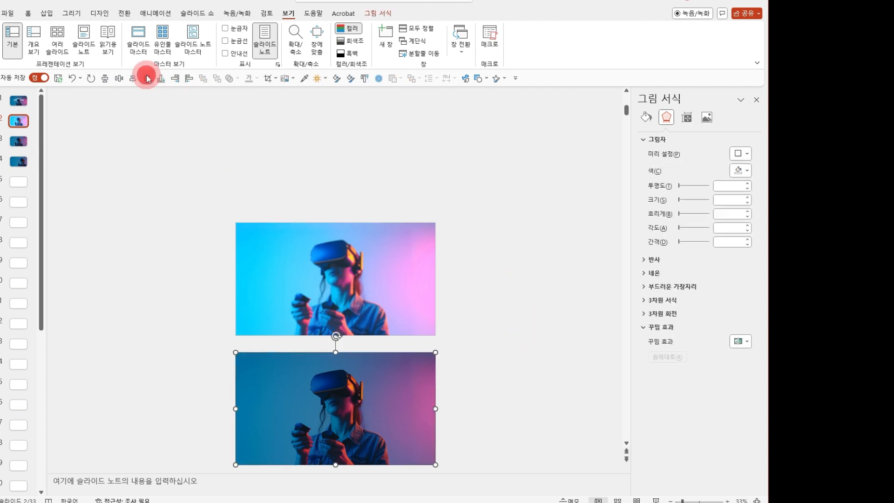
left_click(46, 13)
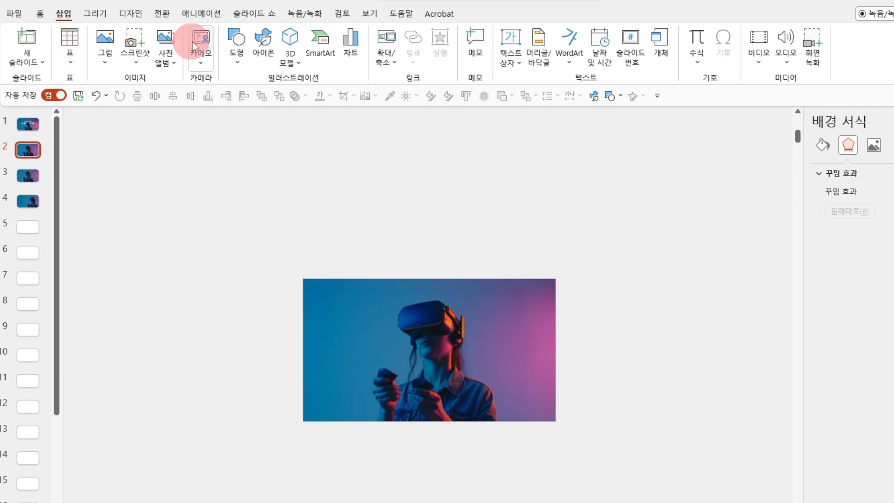
left_click(229, 44)
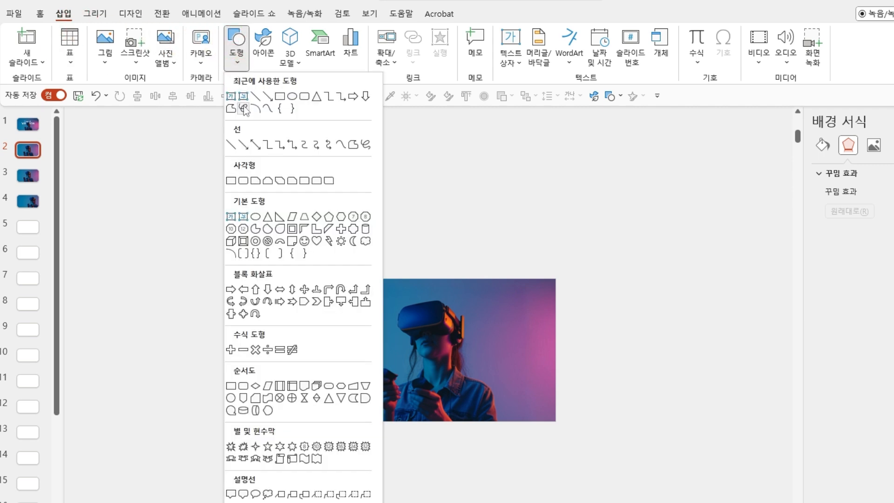
left_click(244, 180)
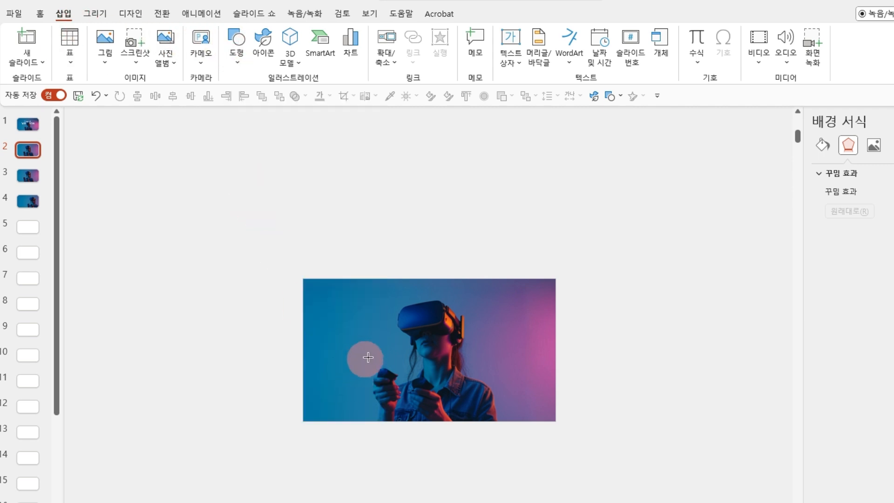
mouse_move(357, 310)
left_mouse_down()
mouse_move(414, 340)
mouse_move(390, 340)
left_mouse_up()
Give the rounded rectangle a slide background fill and a white solid outline 0.5 pt wide.
right_click(396, 325)
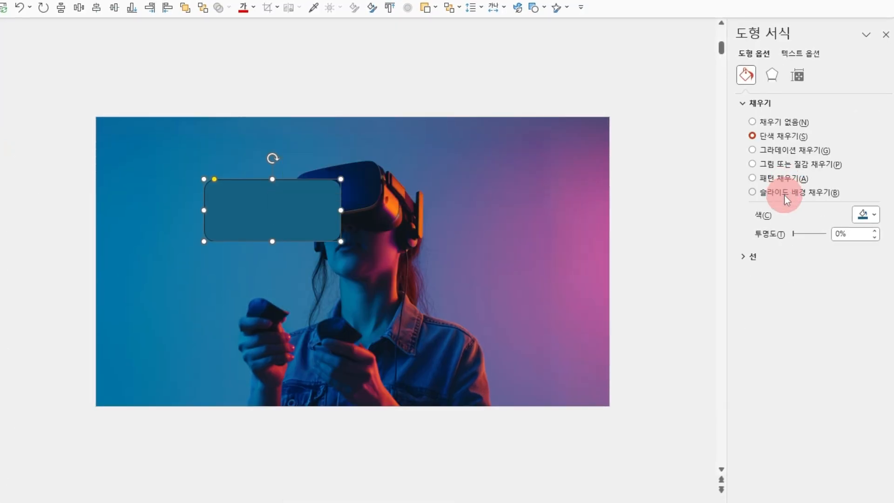
left_click(786, 194)
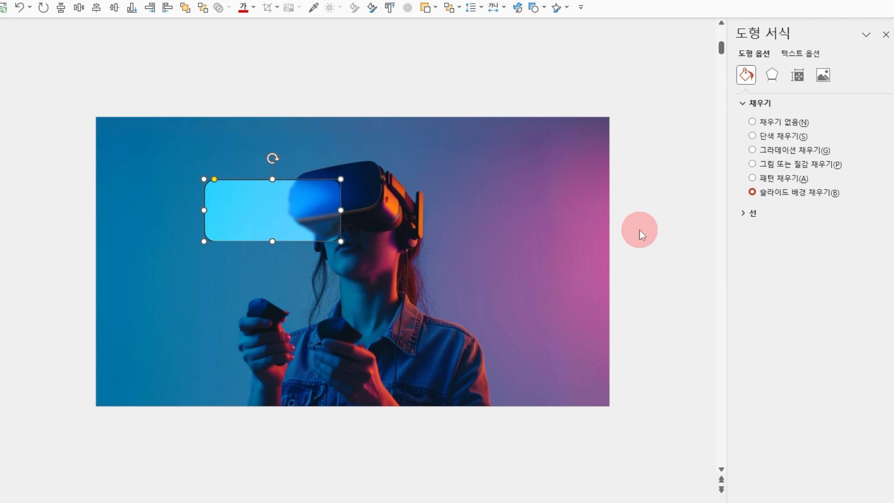
left_click(744, 216)
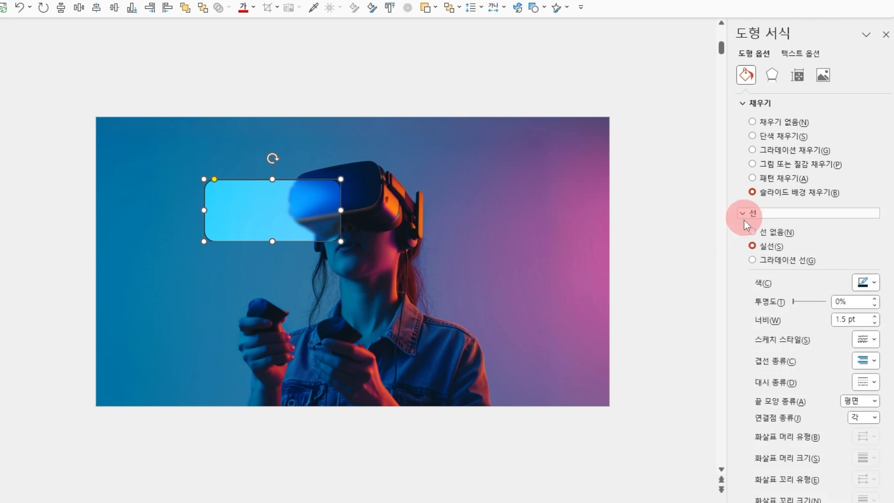
left_click(872, 283)
left_click(858, 315)
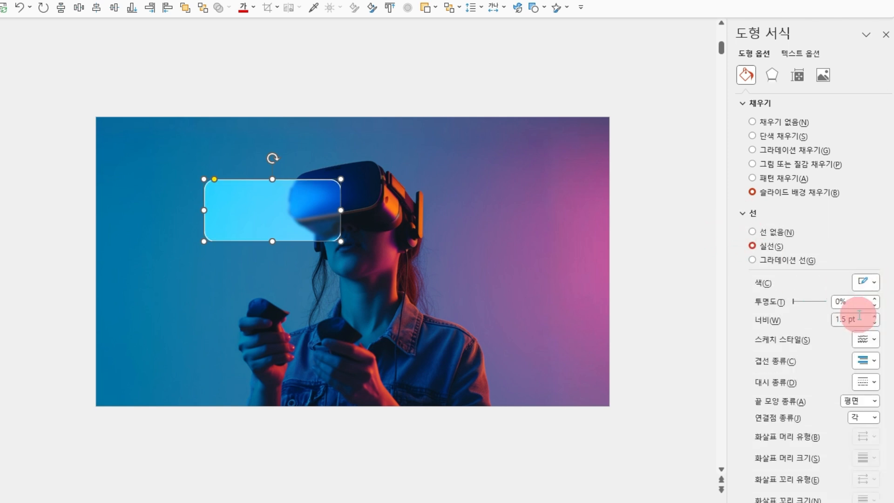
left_click(875, 323)
left_click(874, 323)
left_click(874, 323)
left_click(875, 323)
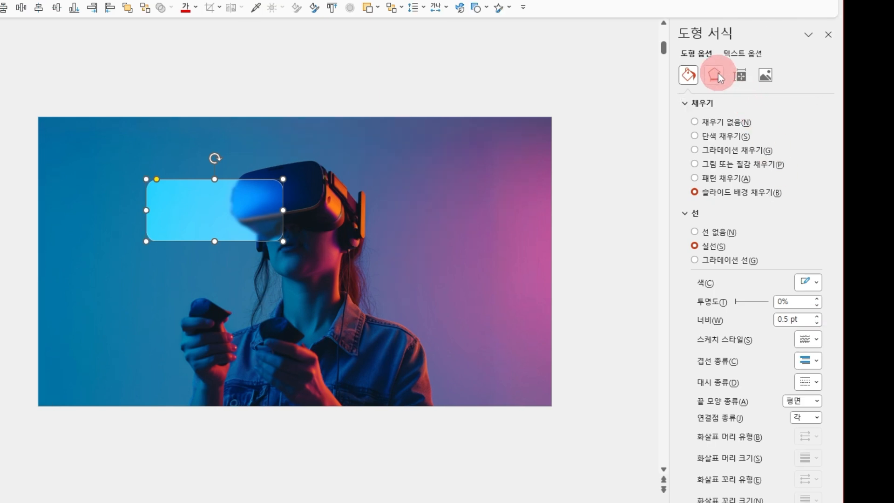
Add a centred inner shadow in white with a 30 pt blur to the rounded rectangle.
left_click(716, 73)
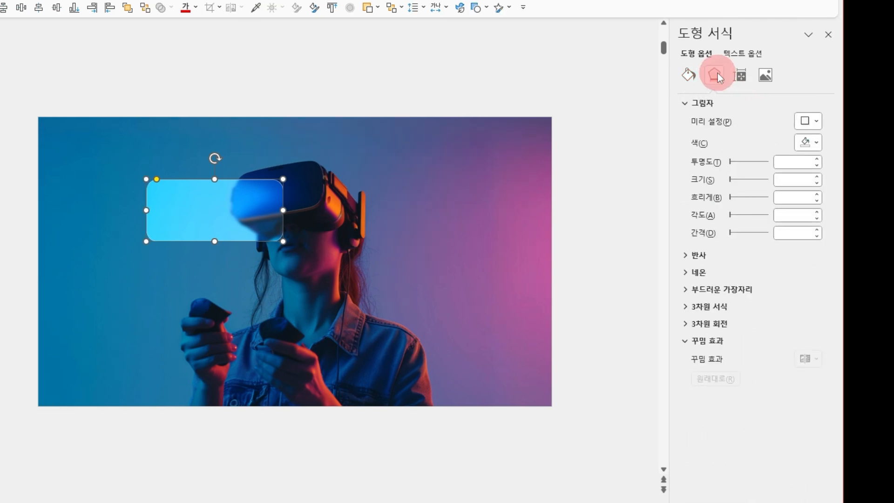
left_click(819, 122)
left_click(847, 378)
left_click(814, 144)
left_click(806, 178)
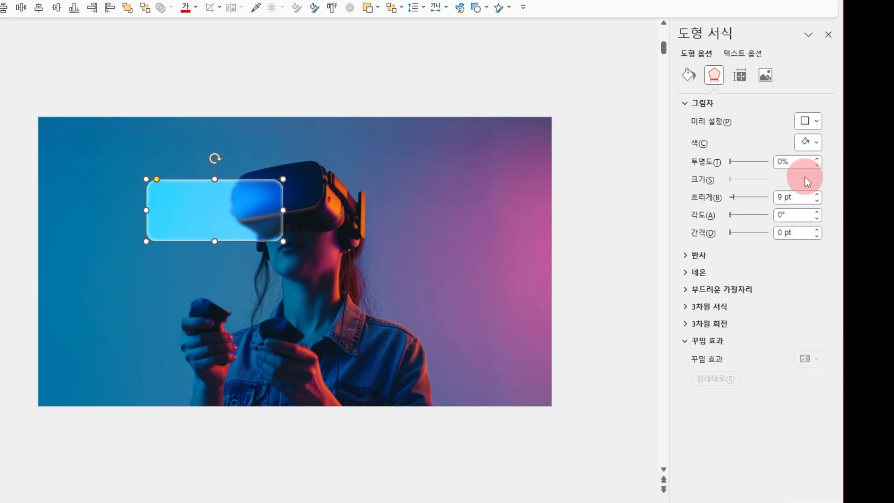
left_click_drag(815, 196, 775, 196)
type("30")
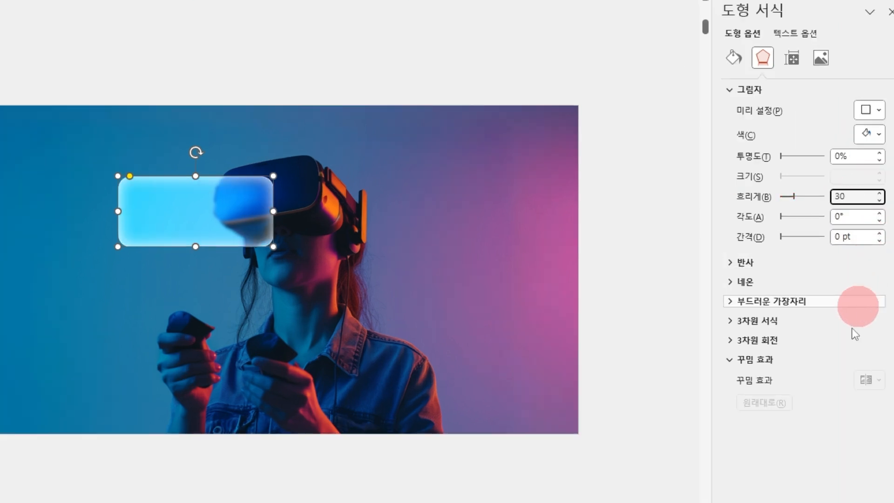
left_click(663, 386)
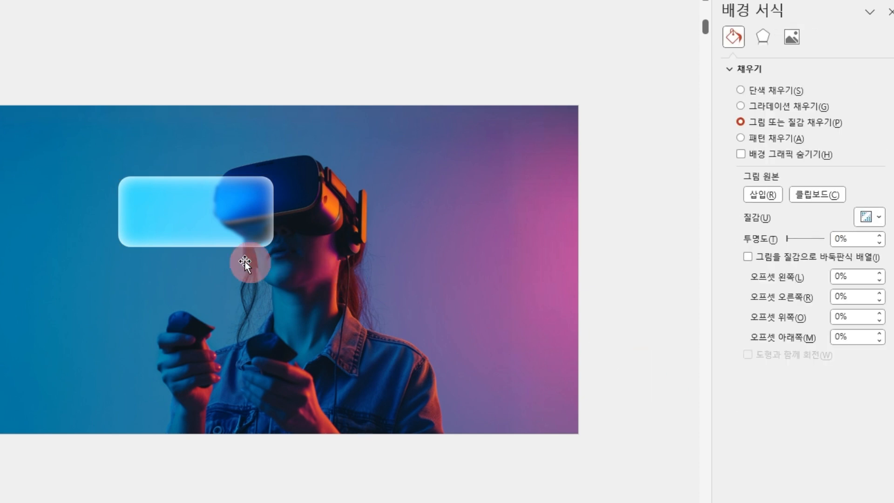
Set the brightness of the photo behind the rounded rectangle to -35%.
scroll(177, 239, "up", 1)
scroll(177, 240, "up", 1)
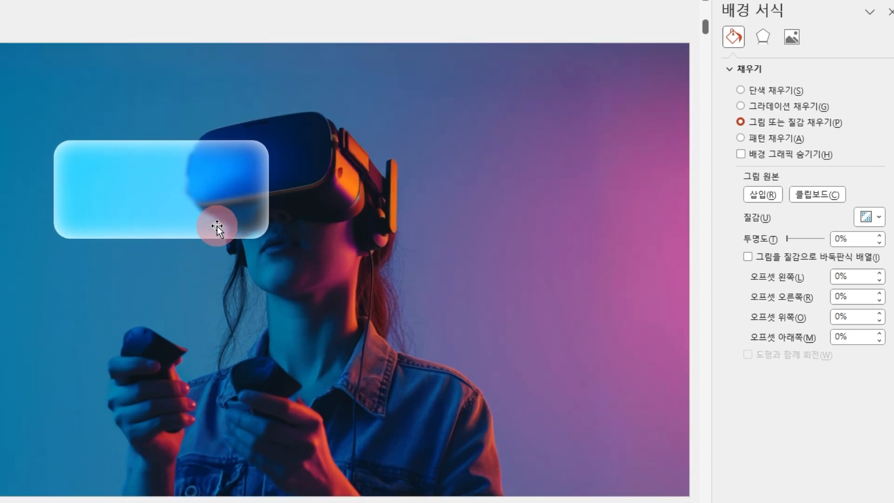
scroll(231, 265, "down", 1)
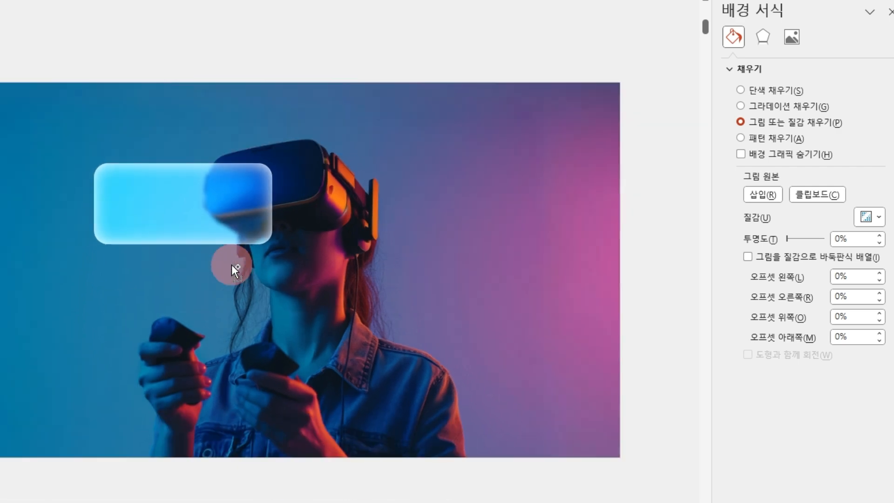
left_click(328, 345)
left_click(853, 185)
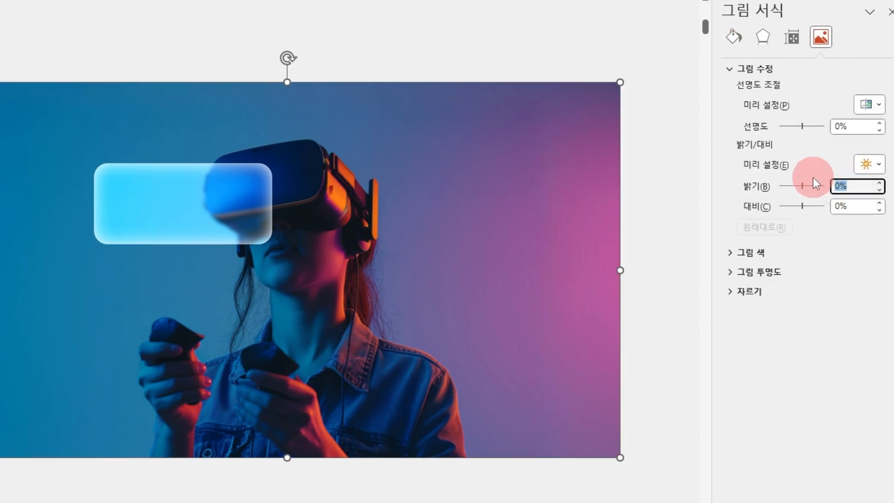
type("-35")
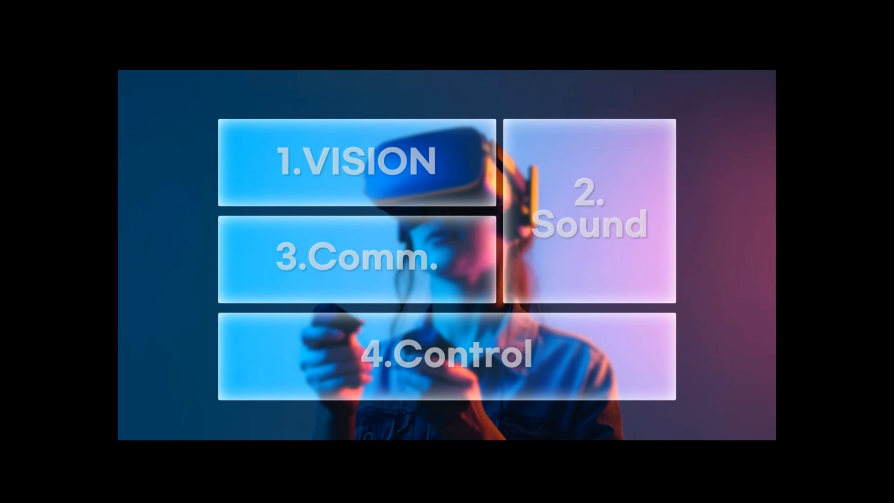
left_click(300, 307)
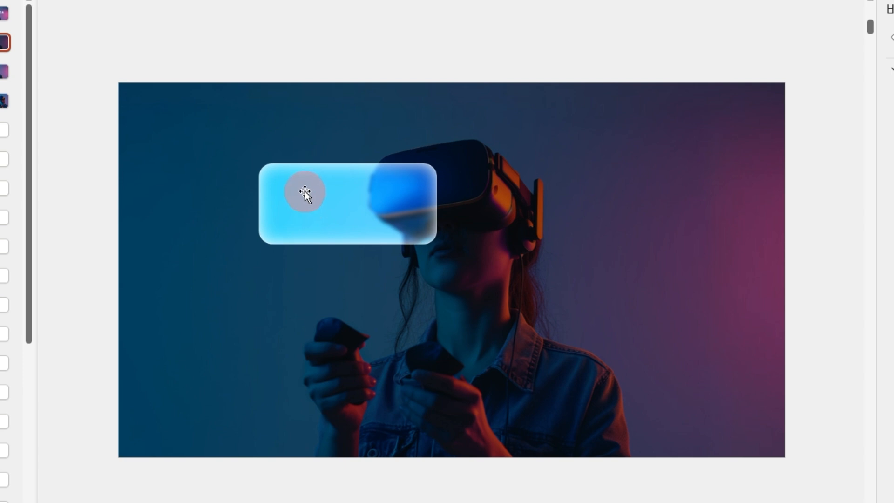
Resize the rounded rectangle into a wide box over most of the headset and make its corners almost square.
left_click(352, 203)
left_click_drag(347, 163, 347, 129)
left_click_drag(434, 186, 506, 183)
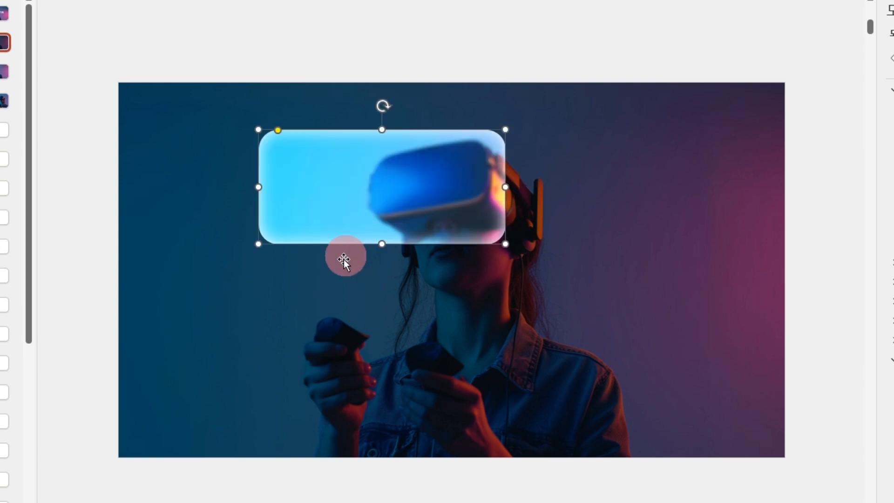
left_click_drag(379, 245, 380, 135)
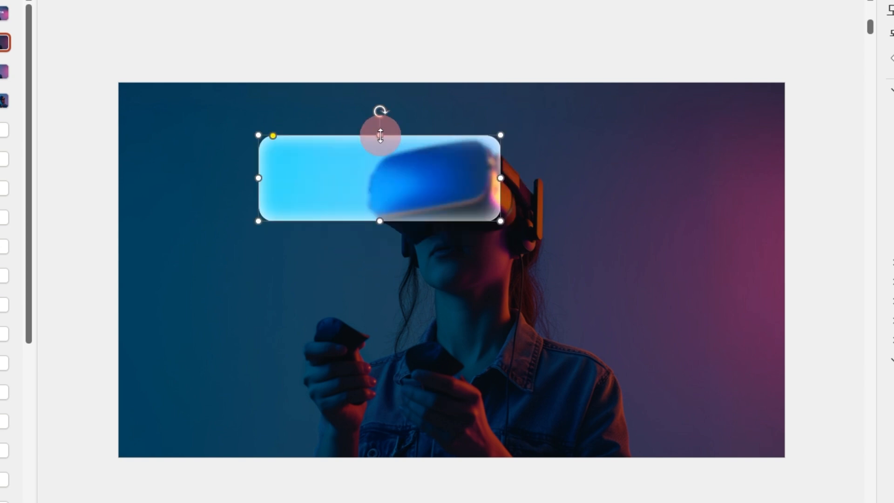
left_click(394, 162)
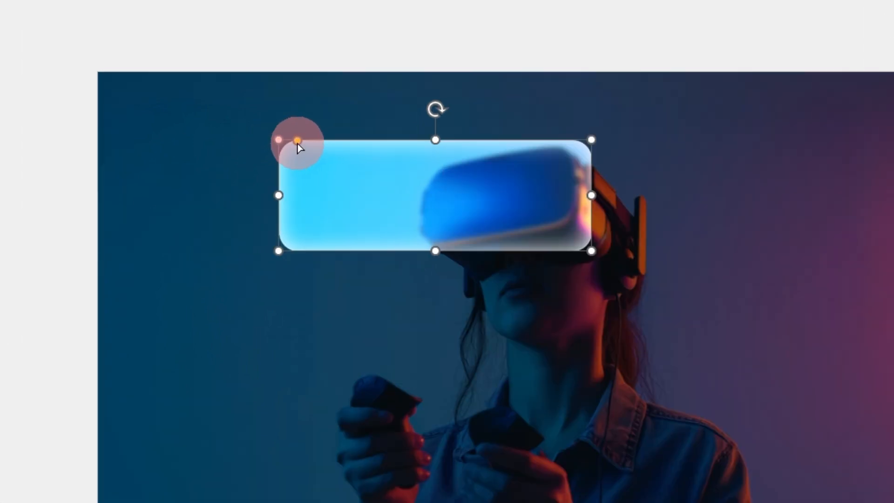
left_click_drag(296, 140, 286, 142)
left_click(334, 45)
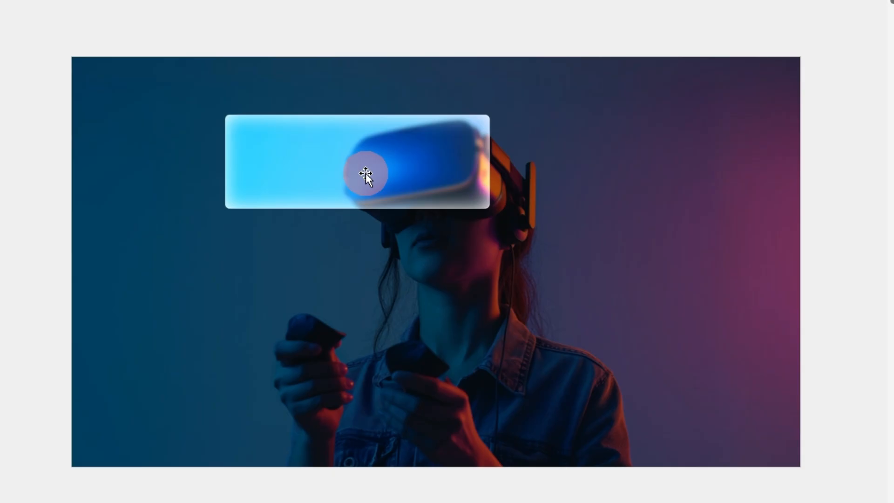
Place a copy of the box directly below the first one.
left_click(364, 173)
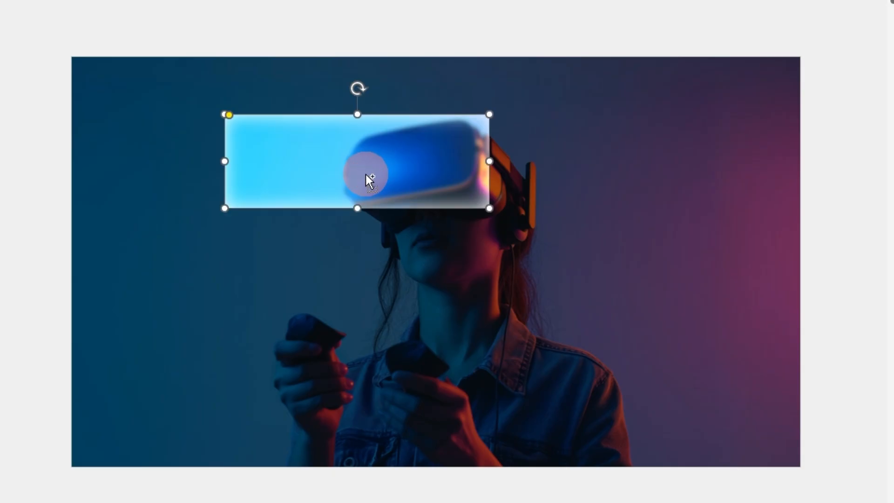
left_click_drag(368, 171, 366, 283)
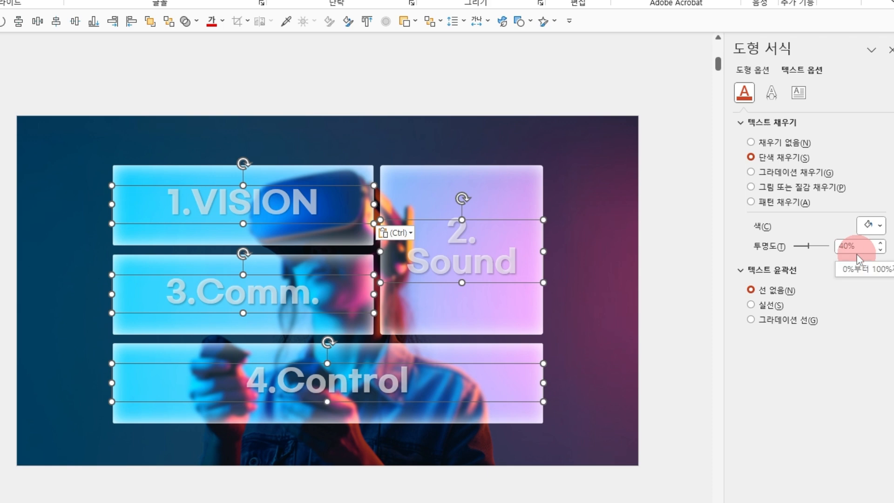
Open the text effects settings for the four selected titles.
left_click(771, 95)
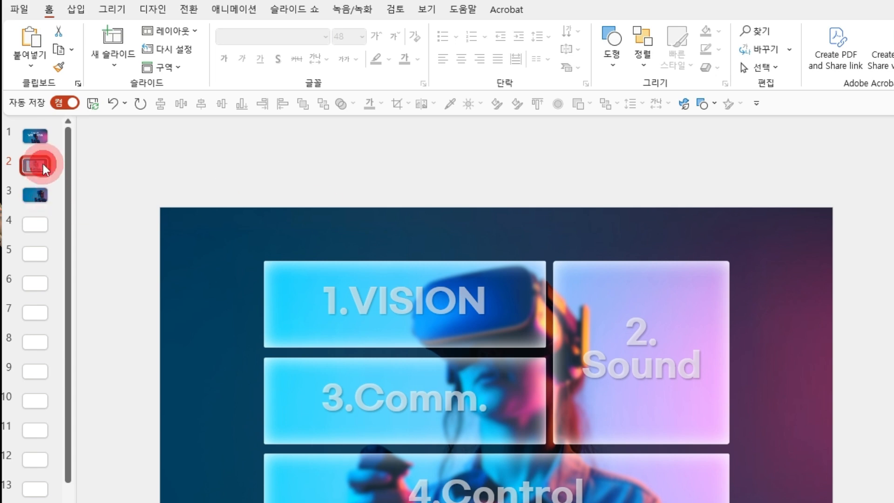
On a duplicate of slide 2, give the "2. Sound" box no fill and an outline transparency of 50%.
key("ctrl+d")
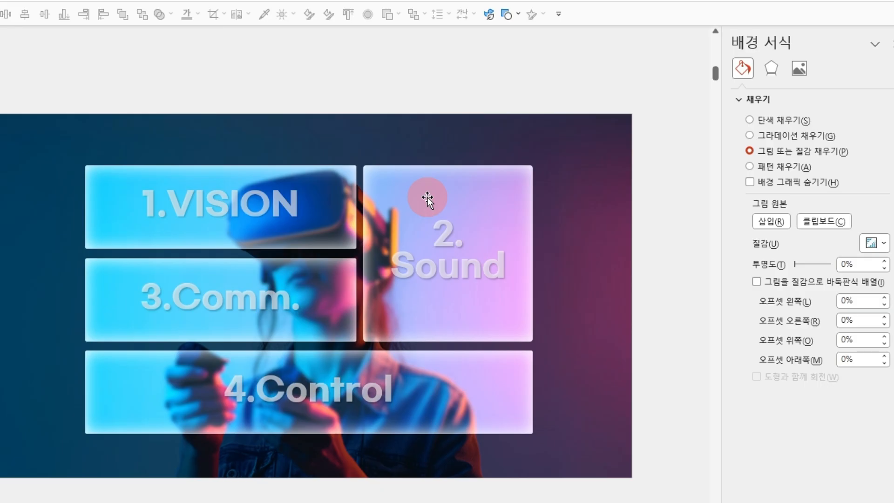
left_click(427, 200)
left_click(750, 139)
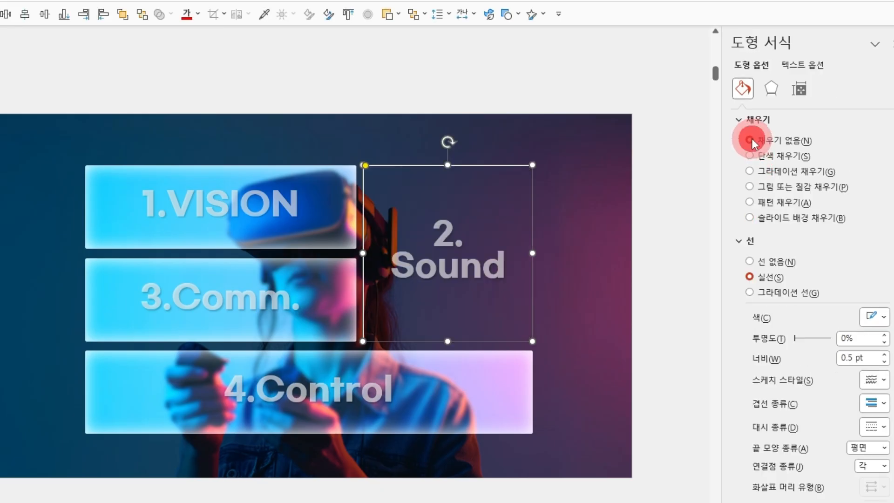
left_click(844, 339)
type("50")
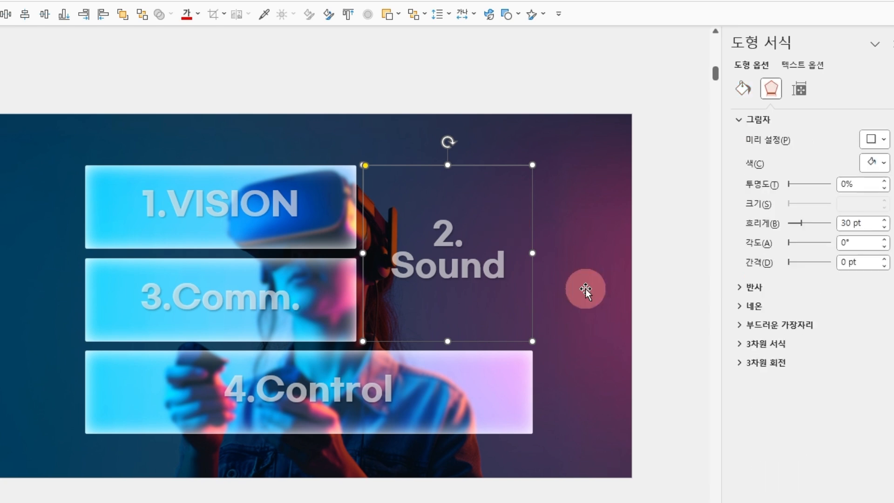
Apply the formatting of the "2. Sound" box to the "3.Comm." and "4.Control" boxes.
left_click(303, 270)
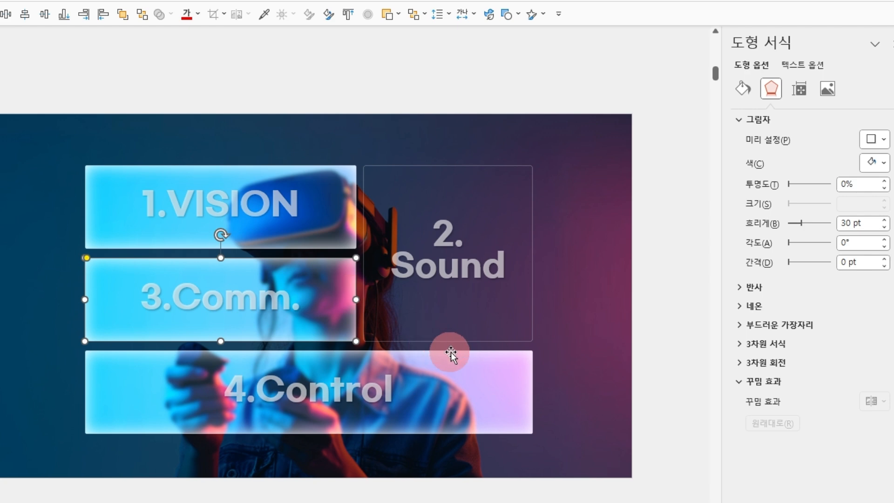
left_click(470, 359, "shift")
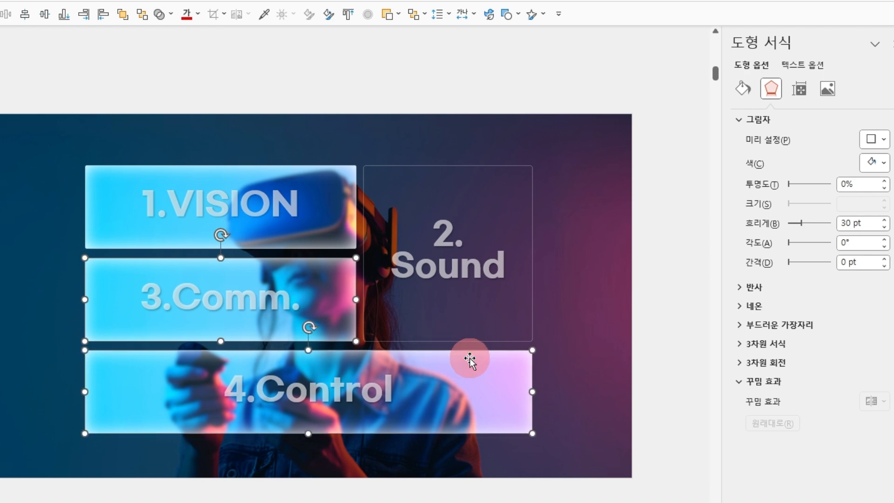
key("ctrl+shift+v")
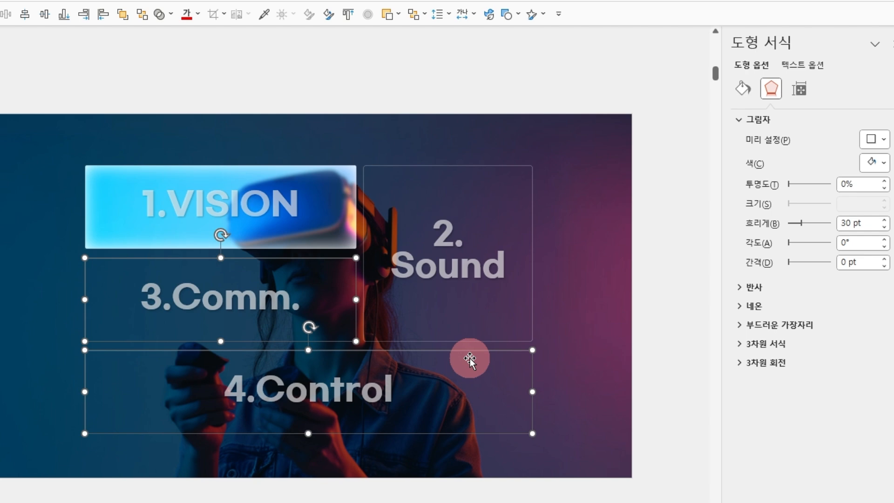
Set the text fill transparency of the "2. Sound" title to 80%.
left_click(470, 271)
left_click_drag(861, 248, 829, 245)
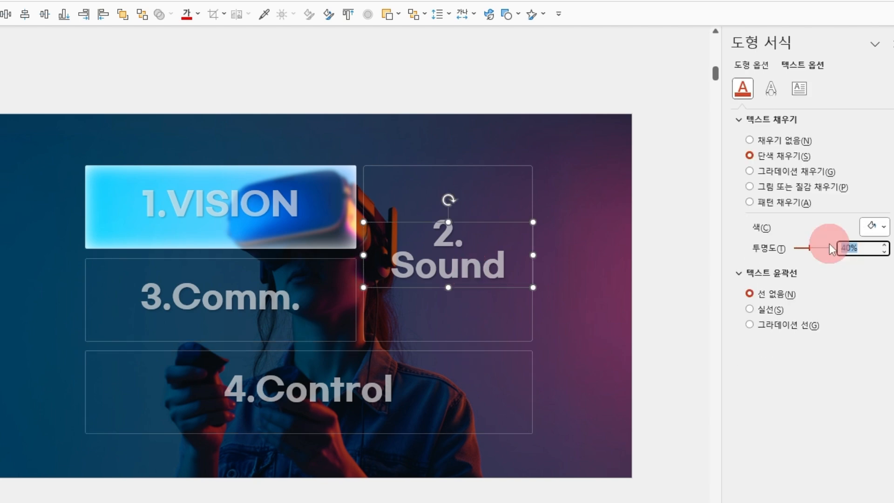
type("80")
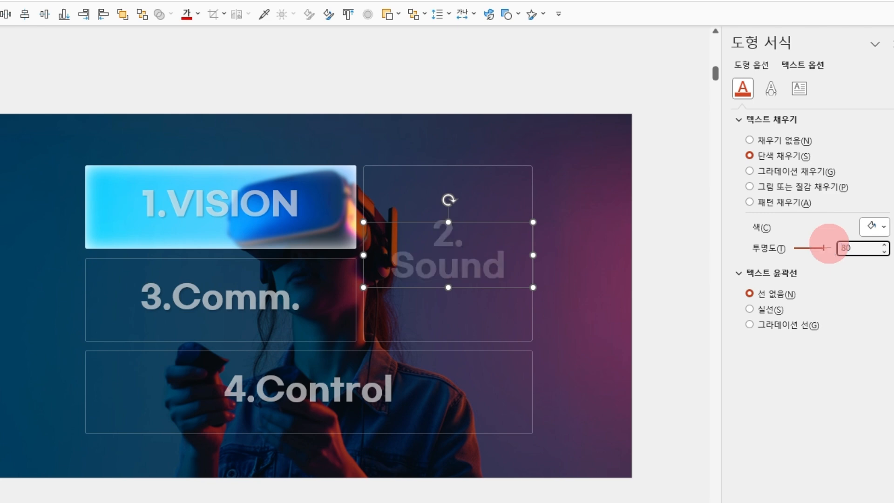
left_click(784, 415)
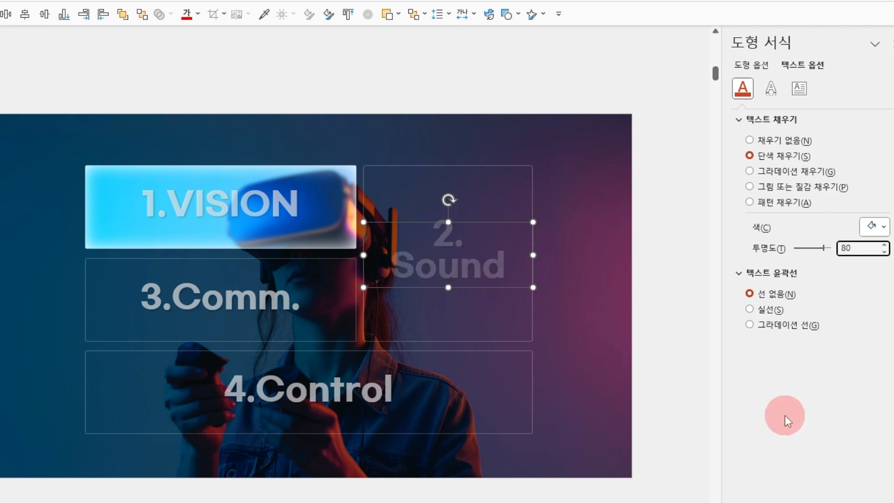
Apply the 80% text fill transparency of the "2. Sound" title to the "3.Comm." and "4.Control" titles.
left_click(503, 257)
left_click(304, 298)
left_click(256, 299)
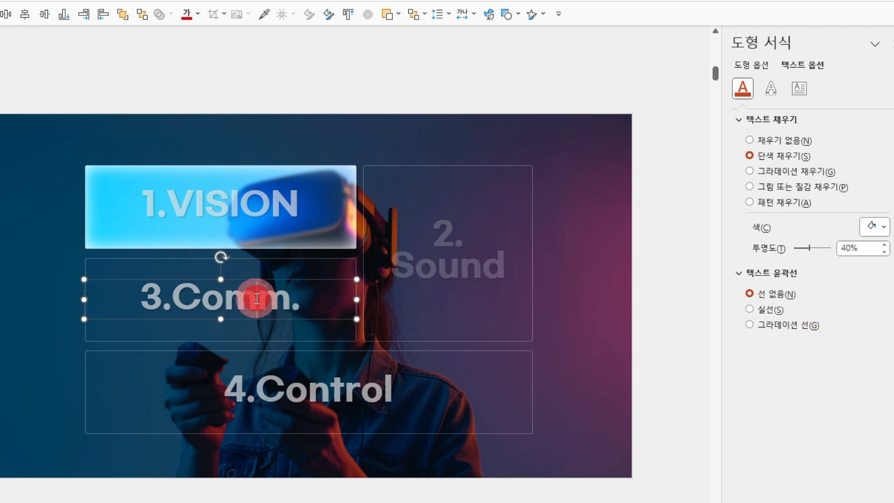
left_click(324, 393, "shift")
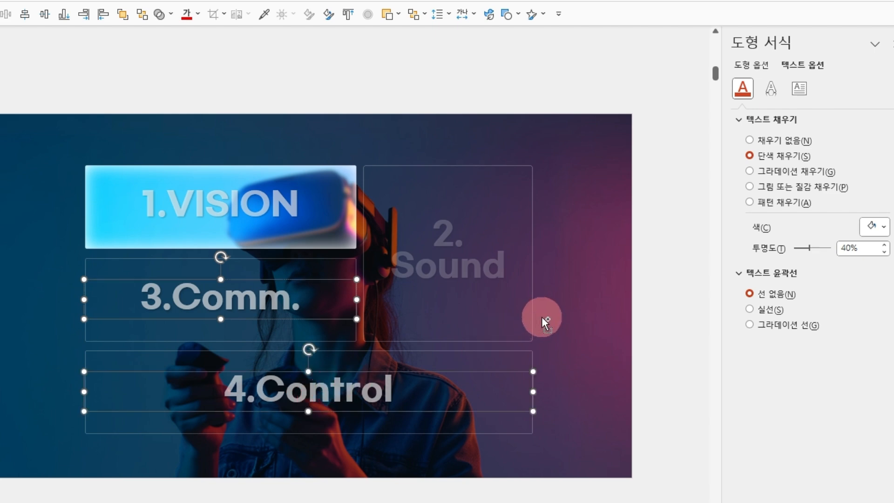
key("ctrl+y")
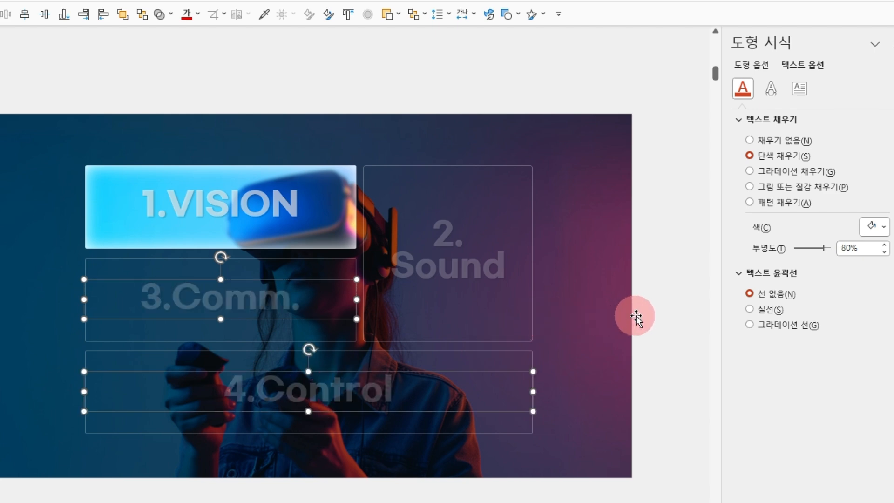
left_click(655, 314)
Set the character spacing of the "1.VISION" title to very wide.
double_click(272, 214)
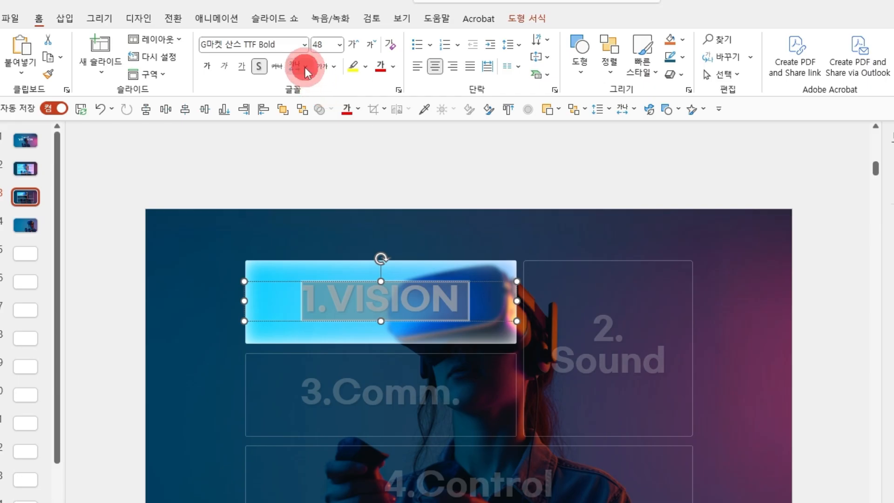
left_click(306, 69)
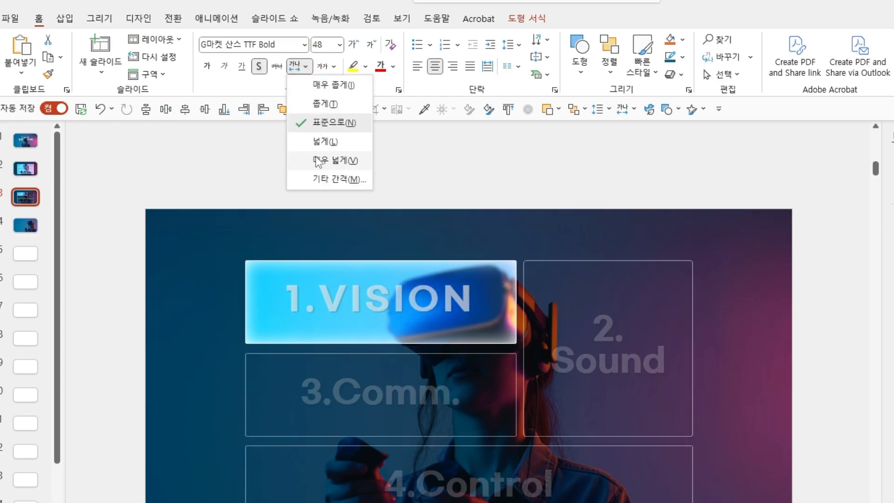
left_click(317, 160)
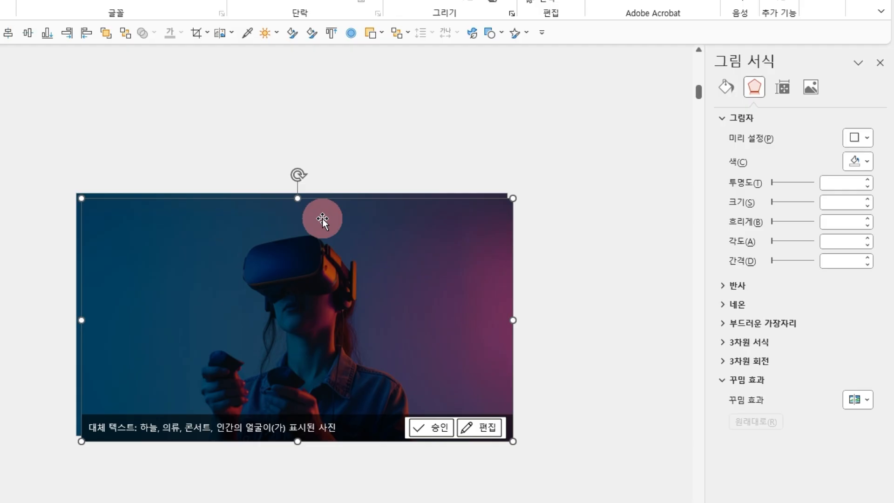
Set the brightness of the VR headset photo to 40%.
left_click(811, 94)
left_click_drag(855, 235, 814, 232)
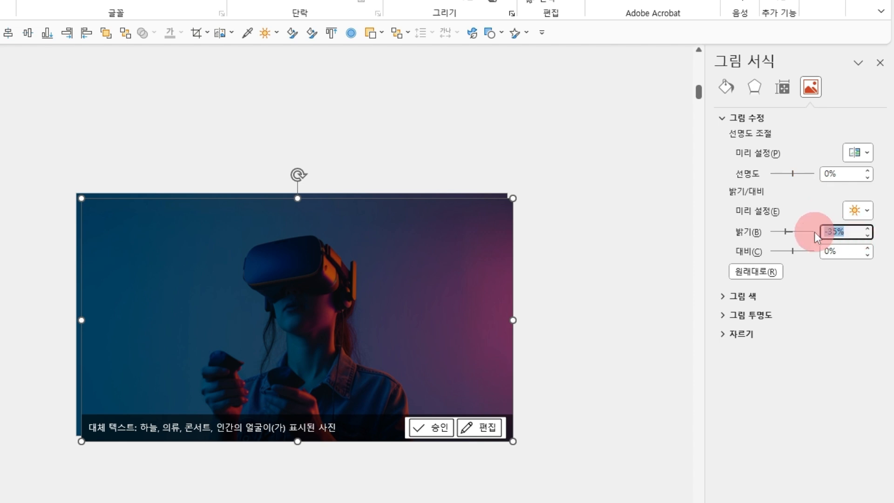
type("40")
key("Return")
Copy the brightened VR photo and use it from the clipboard as the slide's background picture fill.
right_click(460, 311)
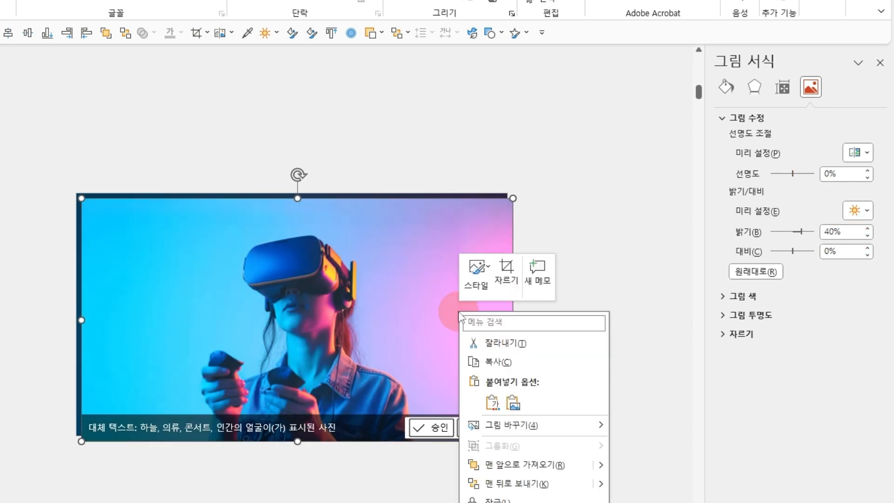
left_click(470, 366)
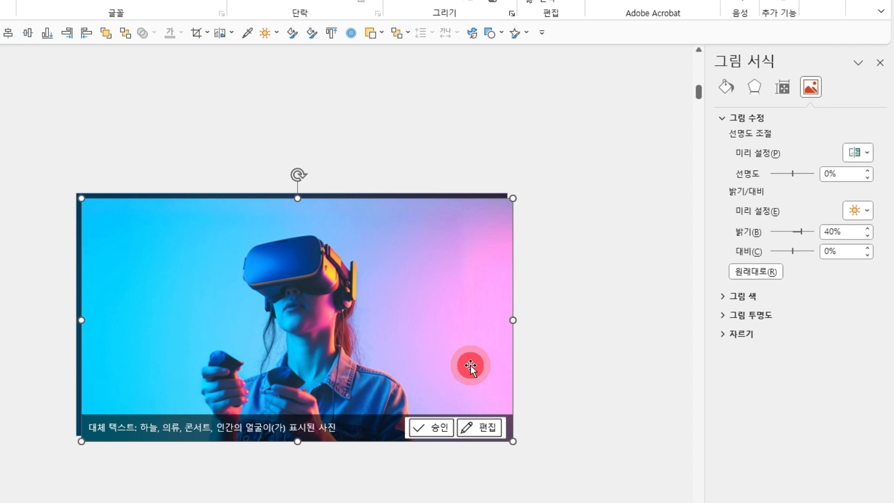
right_click(554, 298)
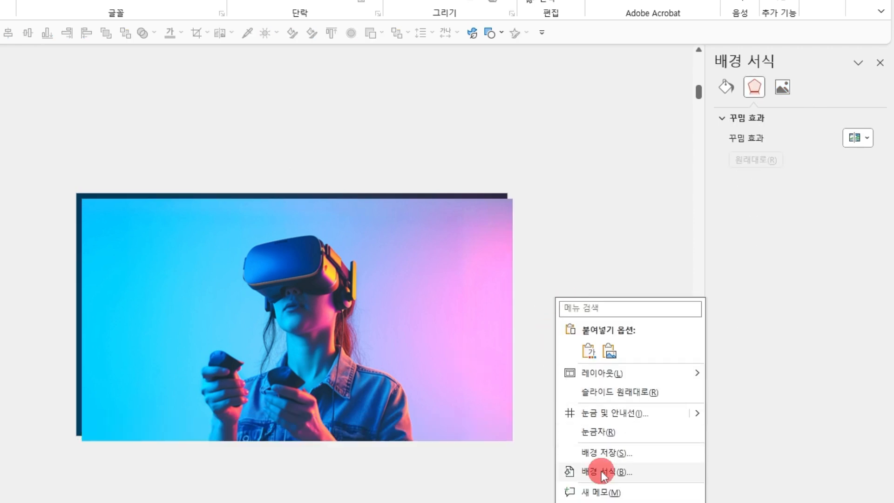
left_click(577, 471)
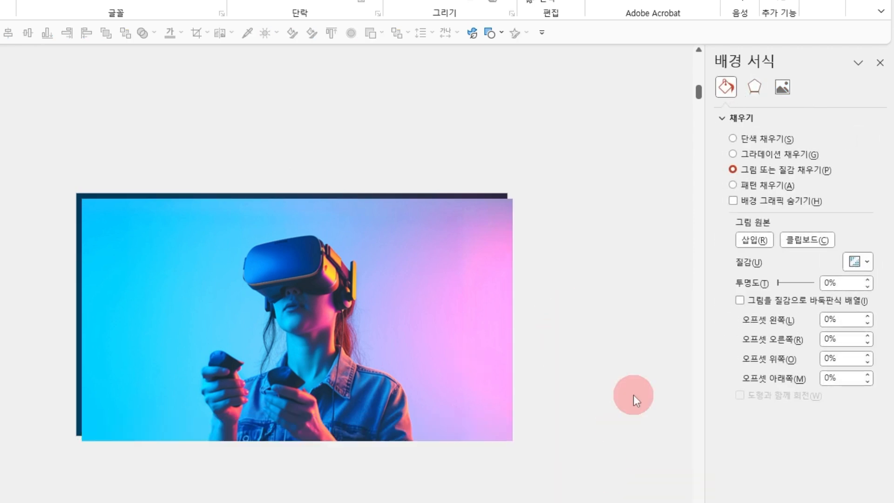
left_click(819, 238)
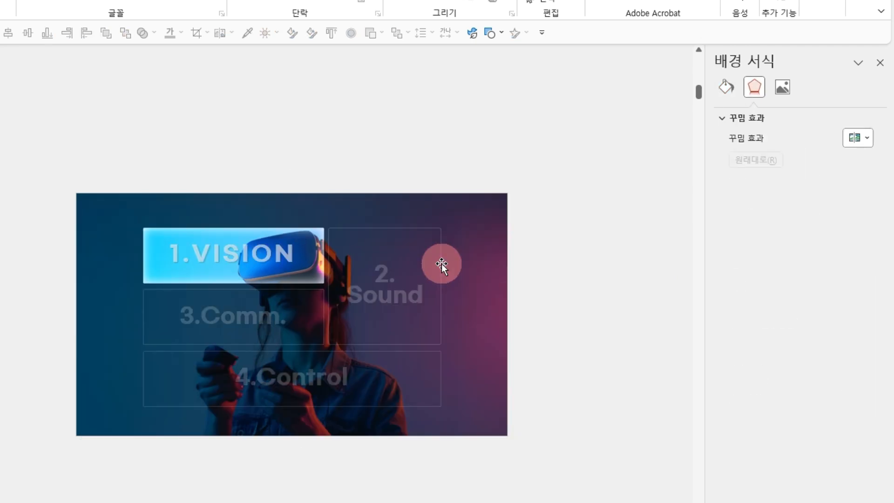
scroll(240, 244, "up", 5)
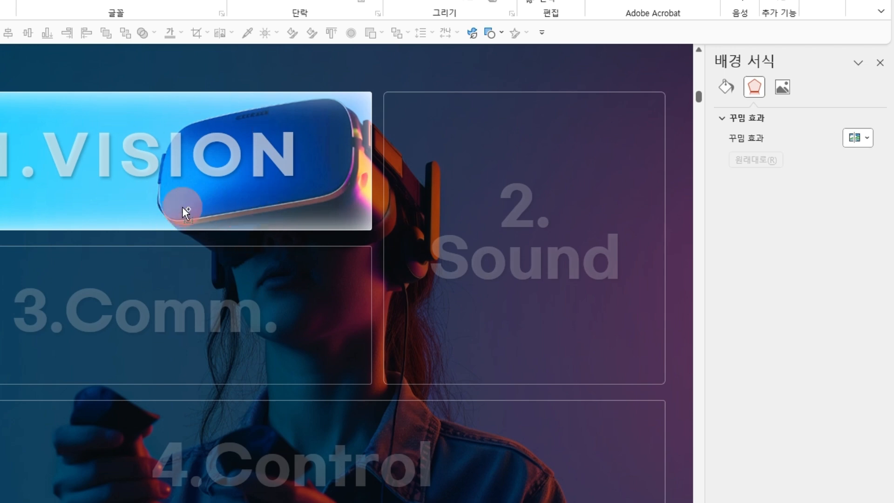
scroll(182, 210, "down", 4)
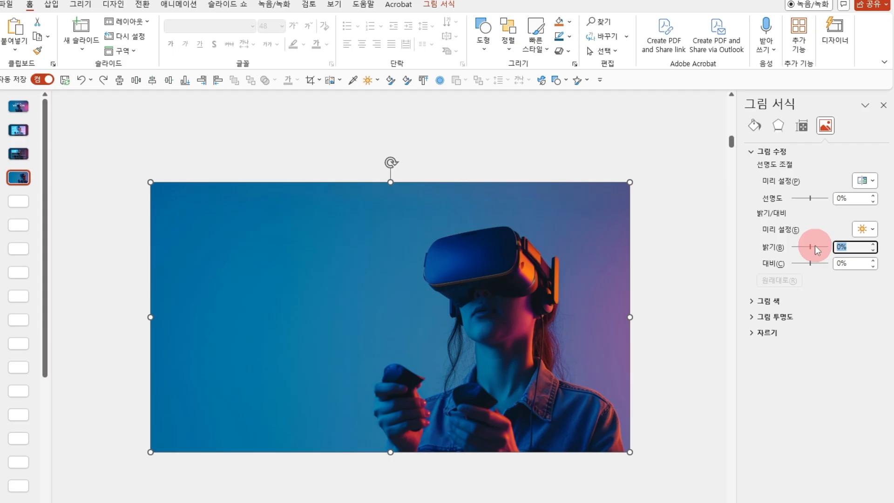
Set the brightness of the VR photo on slide 4 to -70% and apply the Blur artistic effect to it.
type("-70")
key("Return")
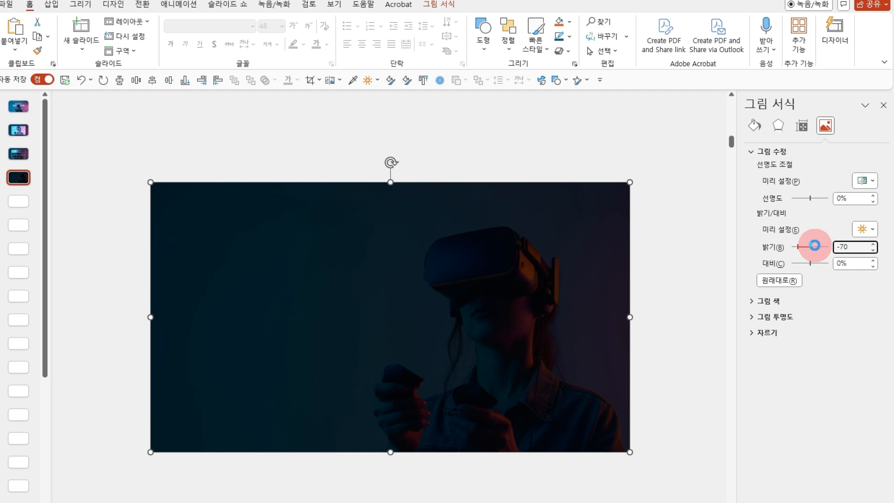
left_click(778, 125)
left_click(871, 387)
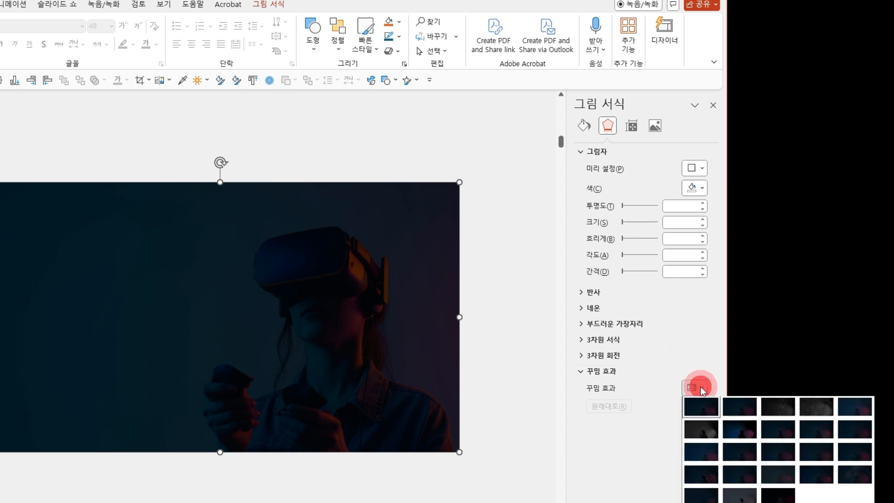
left_click(861, 429)
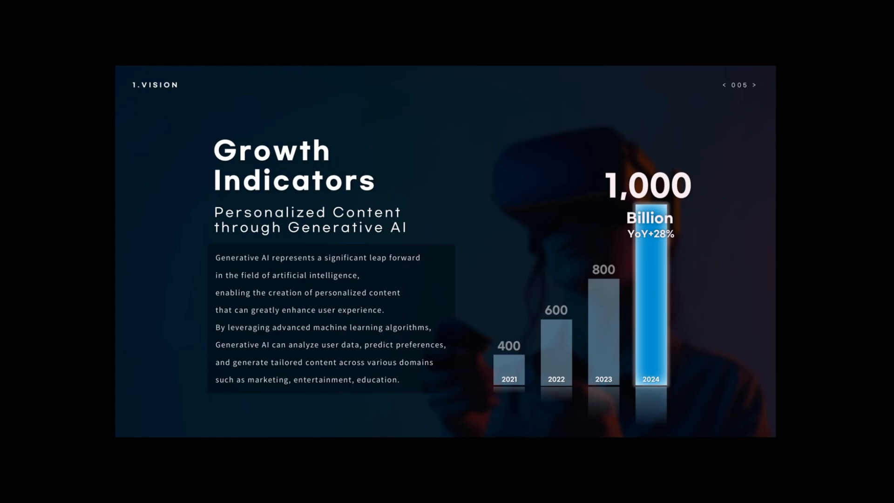
Draw a vertical bar about 8.6 cm tall and 2.2 cm wide mid-slide and fill it with the dark teal sampled from the background.
left_click_drag(343, 278, 373, 398)
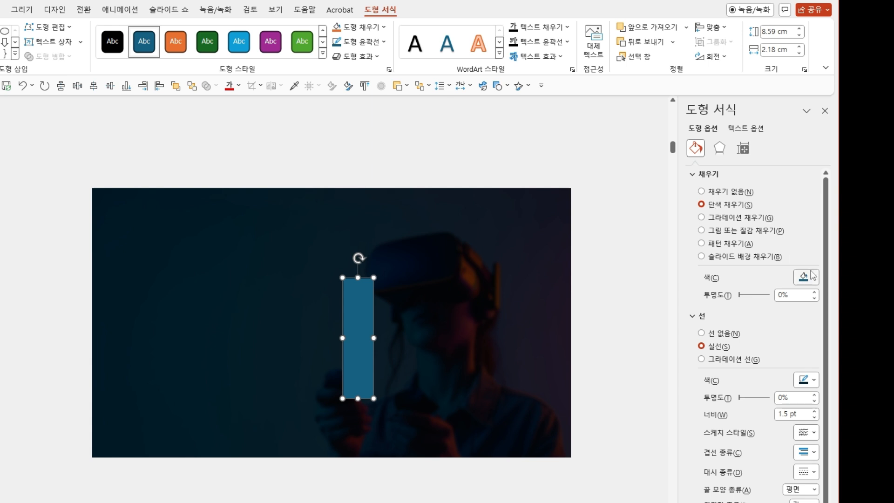
left_click(813, 276)
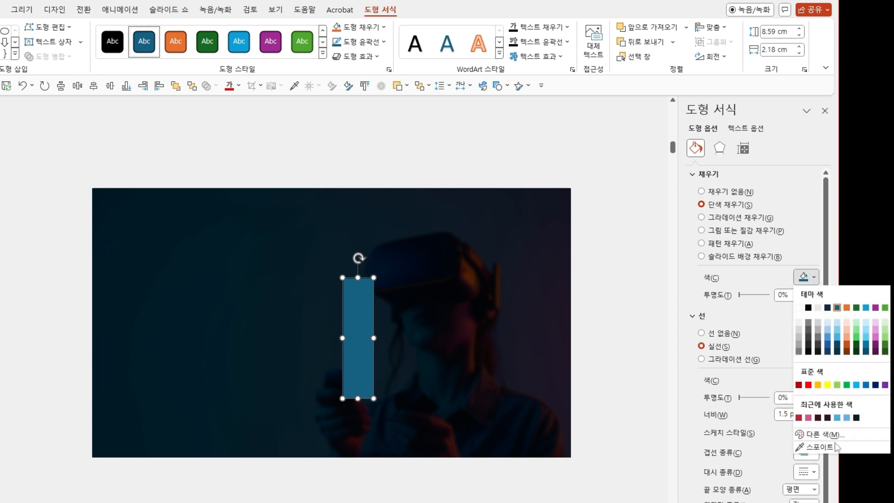
left_click(820, 447)
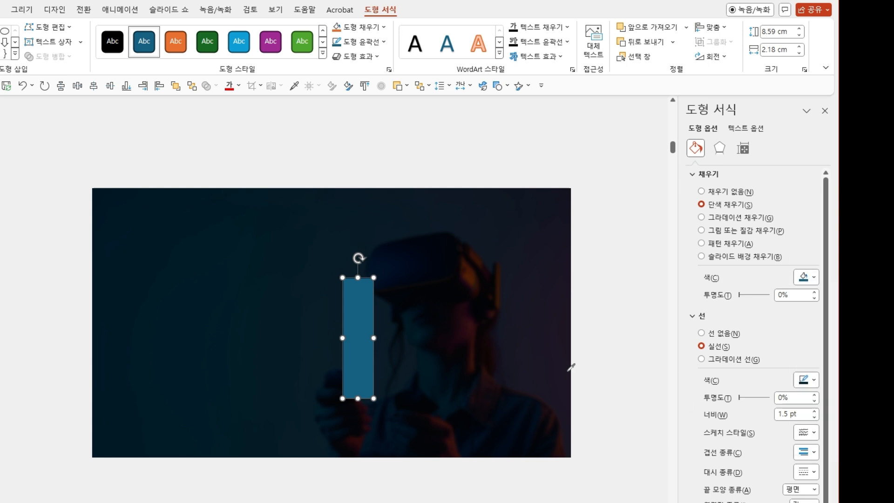
left_click(324, 332)
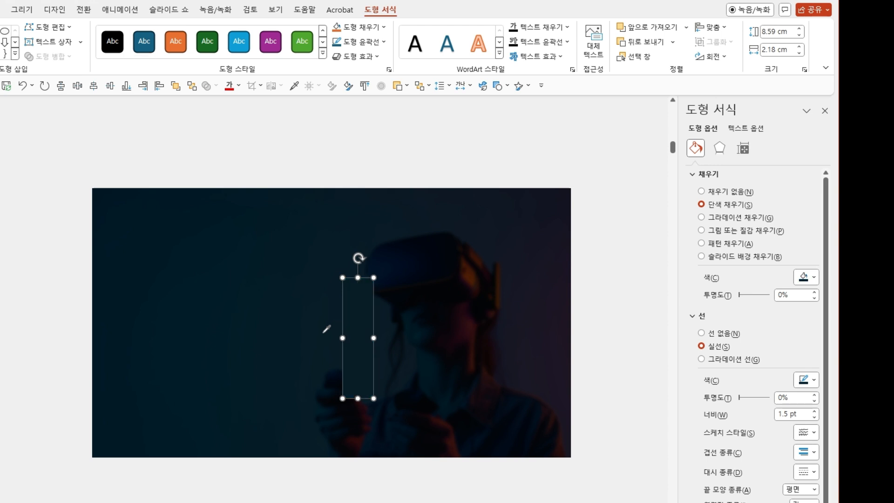
Brighten the bar's fill to the custom blue #2C9CD4 by raising its luminance.
left_click(804, 277)
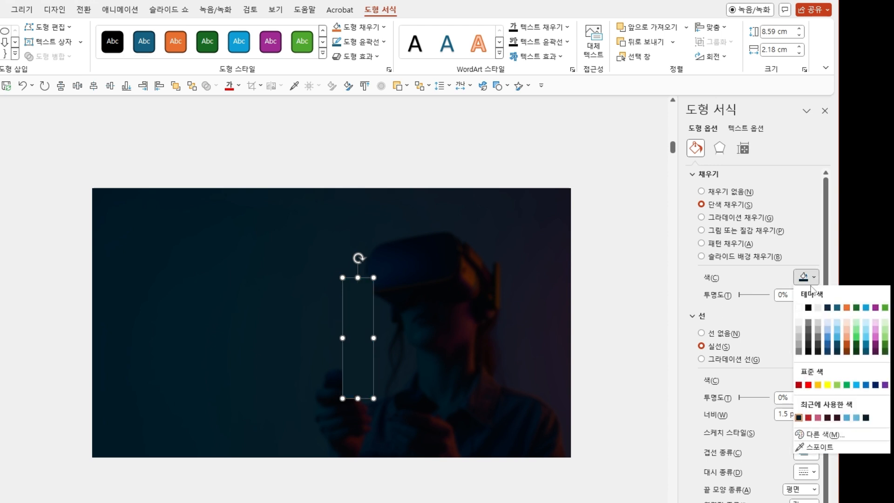
left_click(802, 435)
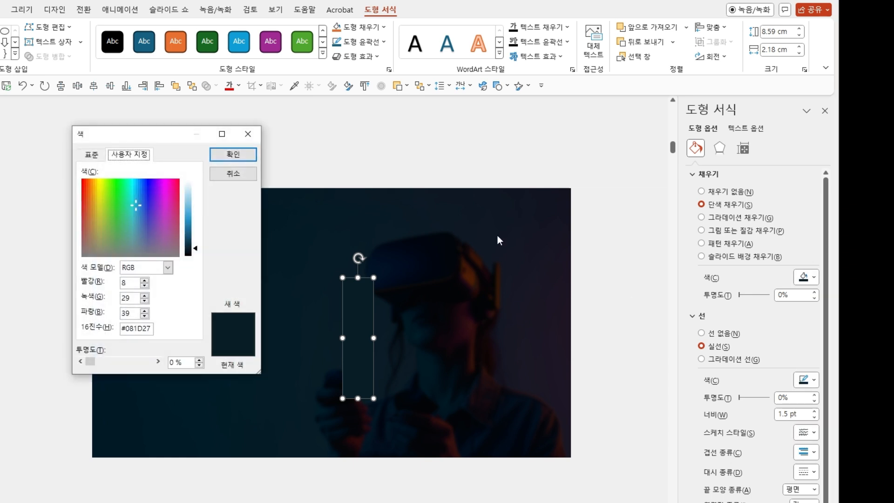
left_click_drag(161, 133, 496, 202)
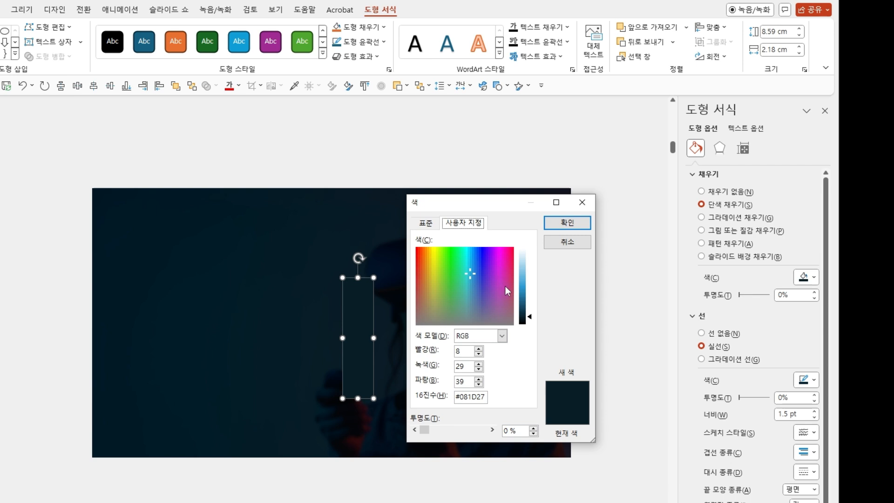
left_click_drag(530, 318, 532, 289)
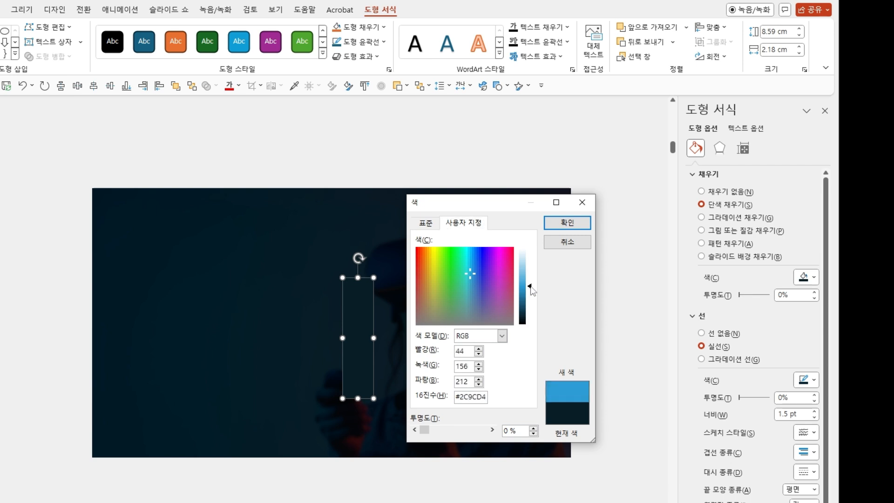
left_click(568, 223)
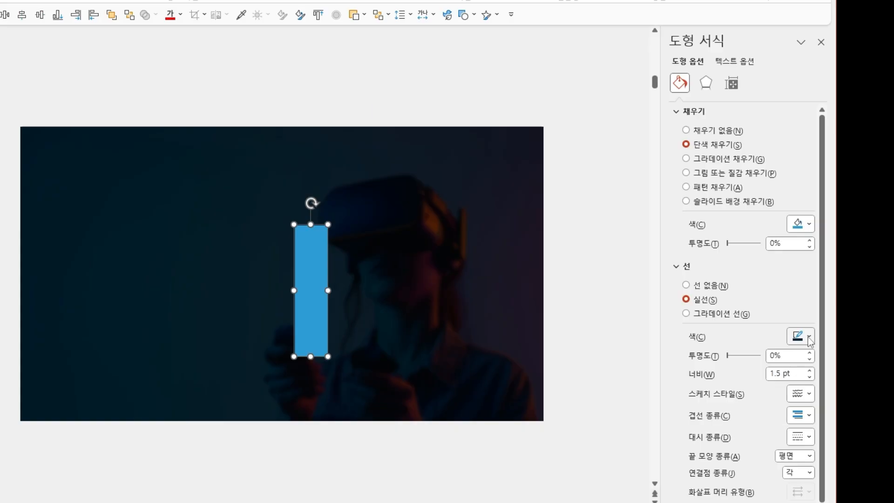
Give the bar a white outline with 50% transparency and a width of 0.25 pt.
left_click(814, 380)
left_click(802, 411)
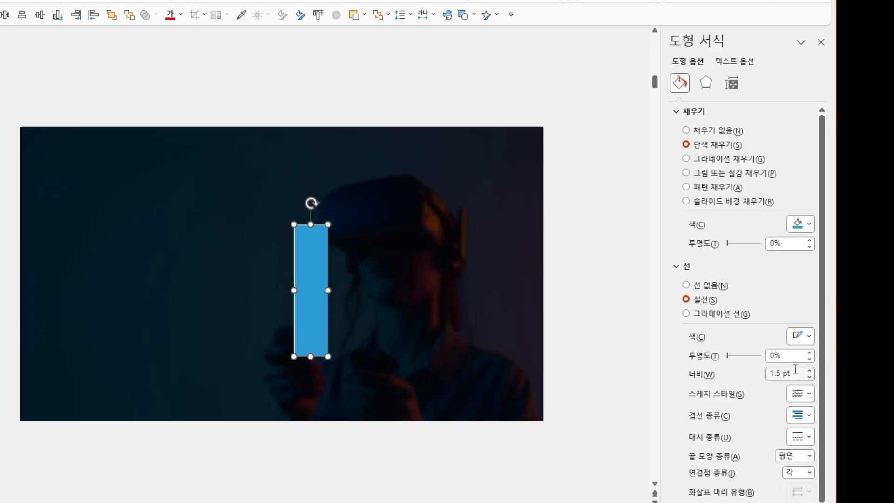
left_click(787, 355)
type("50")
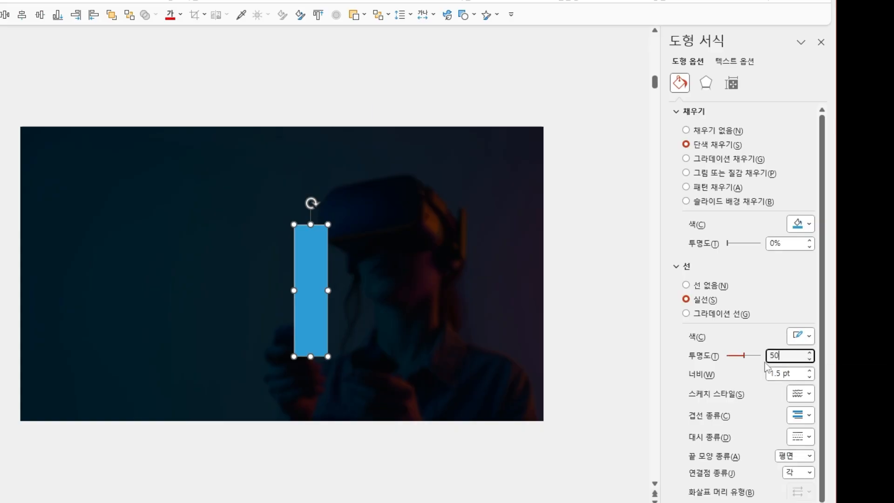
left_click(809, 377)
left_click(810, 376)
left_click(810, 376)
left_click(810, 377)
left_click(810, 377)
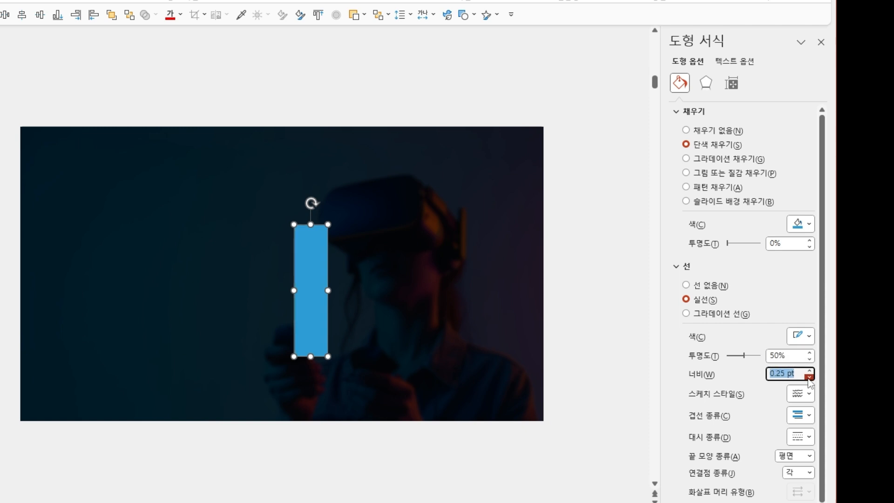
Add a centred inner shadow to the bar in white with a blur of 25 pt.
left_click(706, 83)
left_click(801, 130)
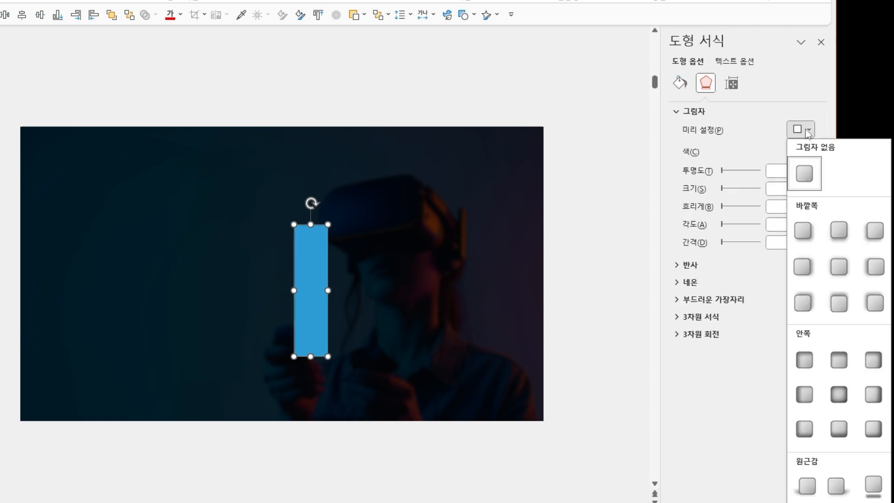
left_click(838, 394)
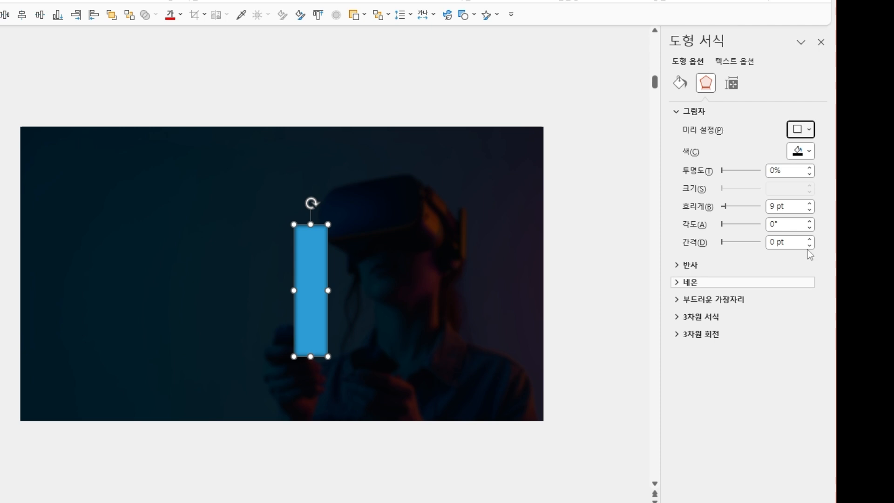
left_click(800, 151)
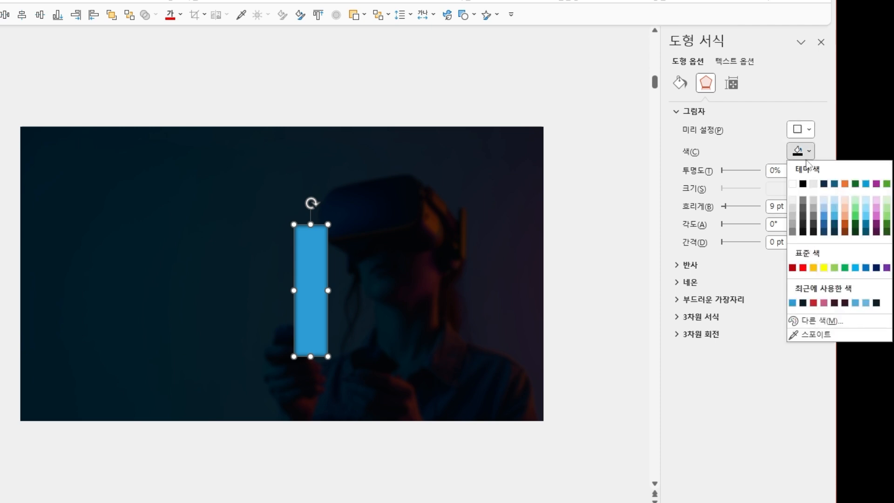
left_click(793, 184)
double_click(775, 206)
type("25")
key("Return")
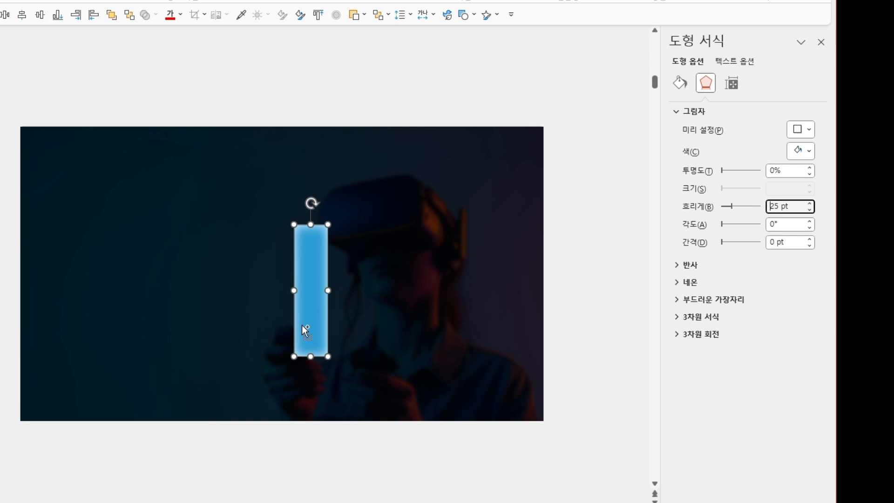
scroll(302, 325, "up", 10)
scroll(306, 320, "down", 4)
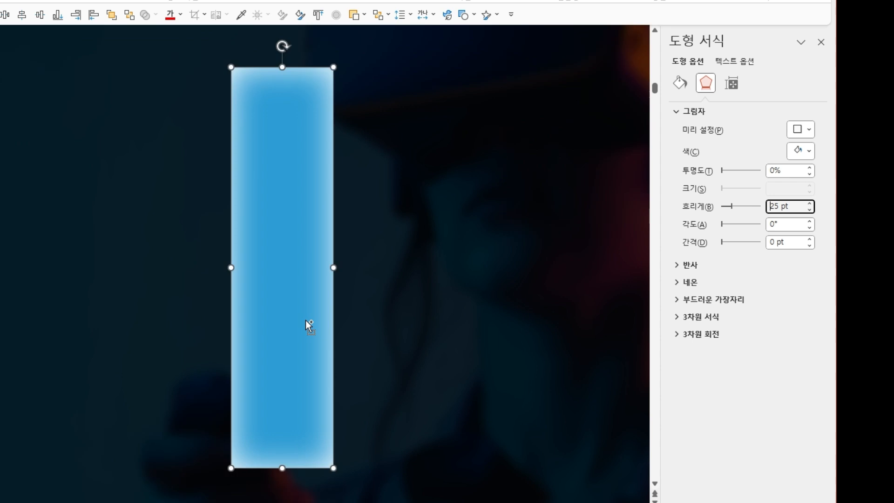
left_click(403, 323)
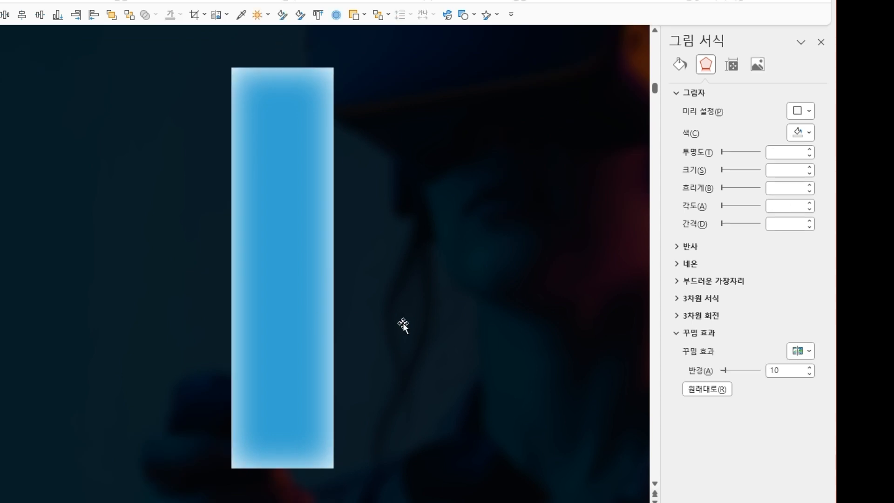
Darken the bar's fill to the custom blue #2588B9 by lowering its luminance.
key("Tab")
left_click(809, 224)
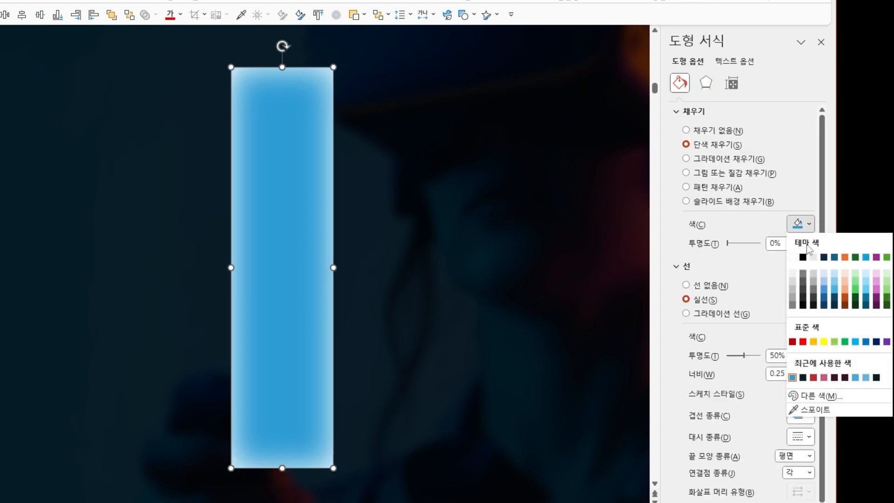
left_click(819, 396)
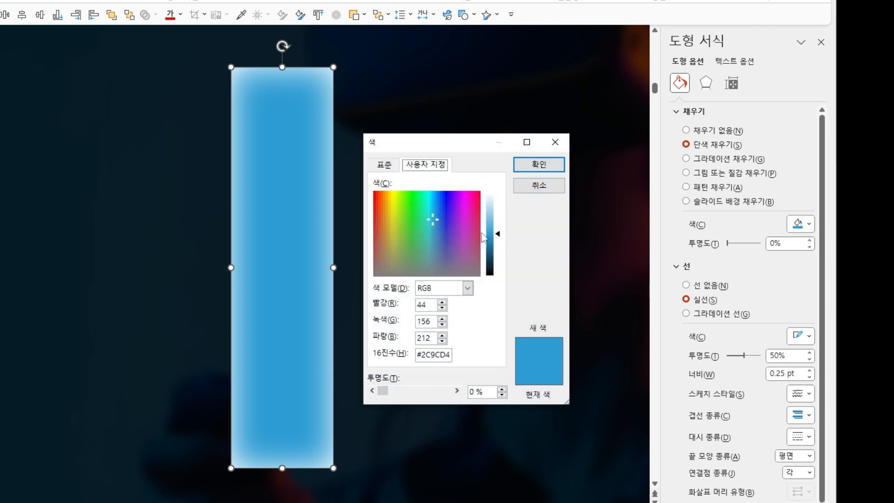
left_click_drag(500, 237, 501, 242)
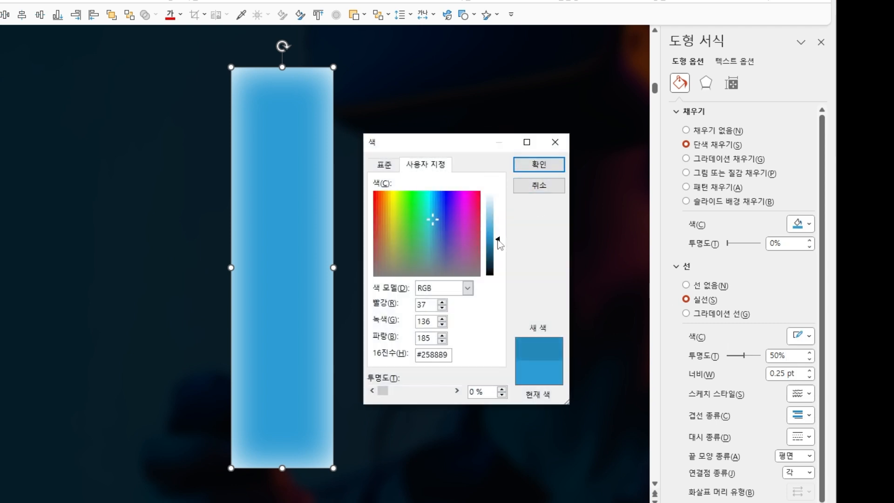
left_click(538, 166)
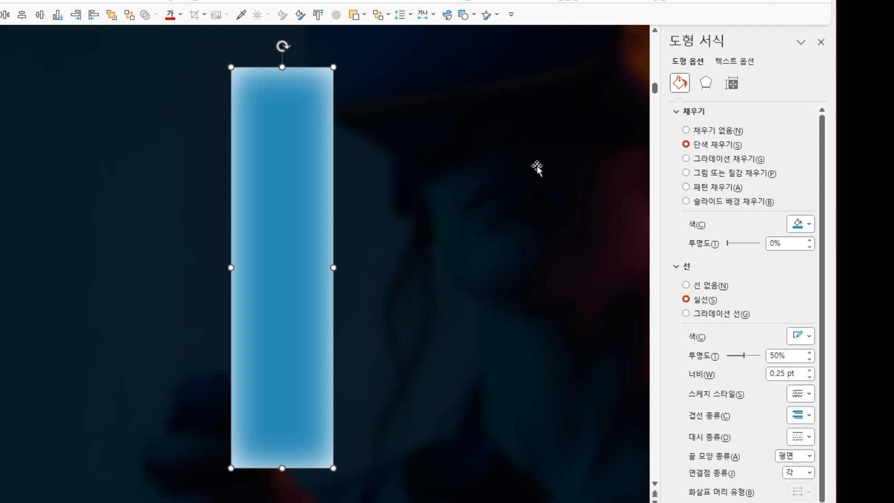
Add a blue glow to the bar with a size of 7 pt and 80% transparency.
left_click(706, 83)
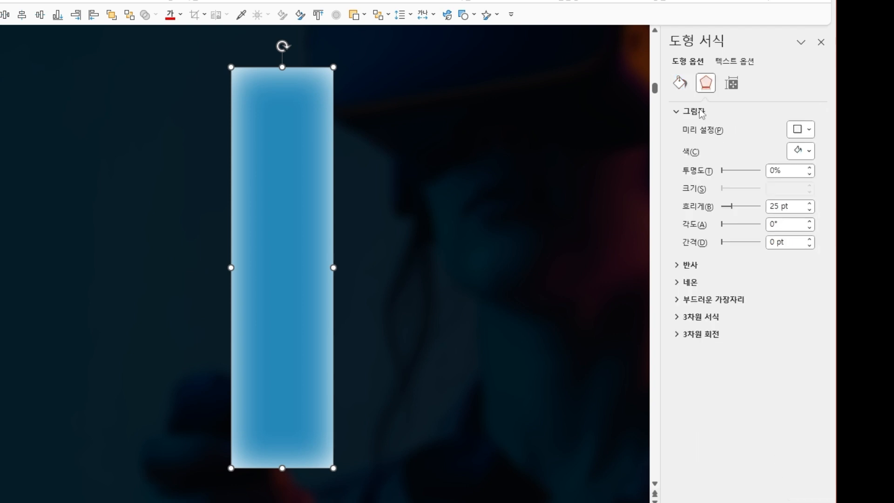
left_click(689, 288)
left_click(801, 301)
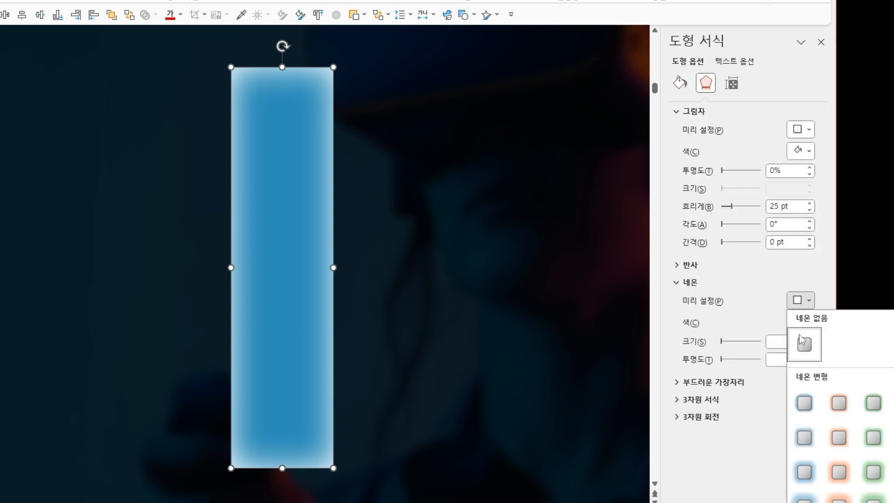
left_click(804, 403)
left_click(810, 338)
left_click(810, 339)
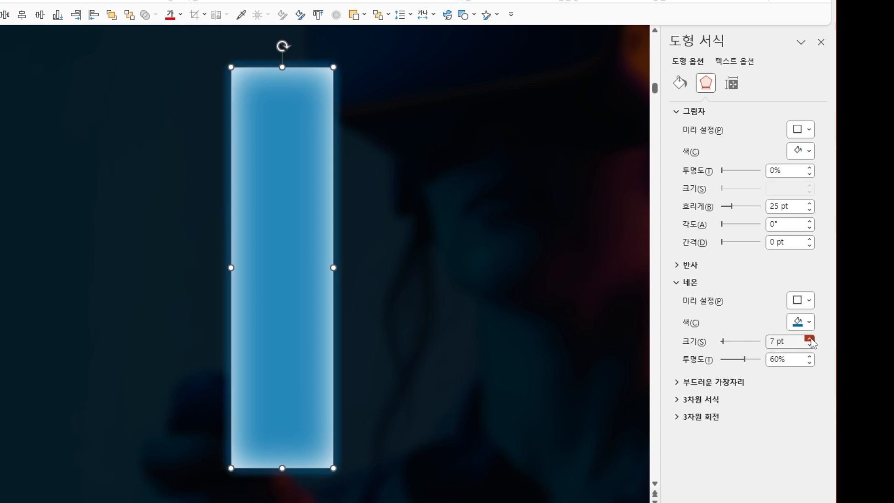
left_click(810, 356)
left_click_drag(788, 360, 758, 363)
type("80")
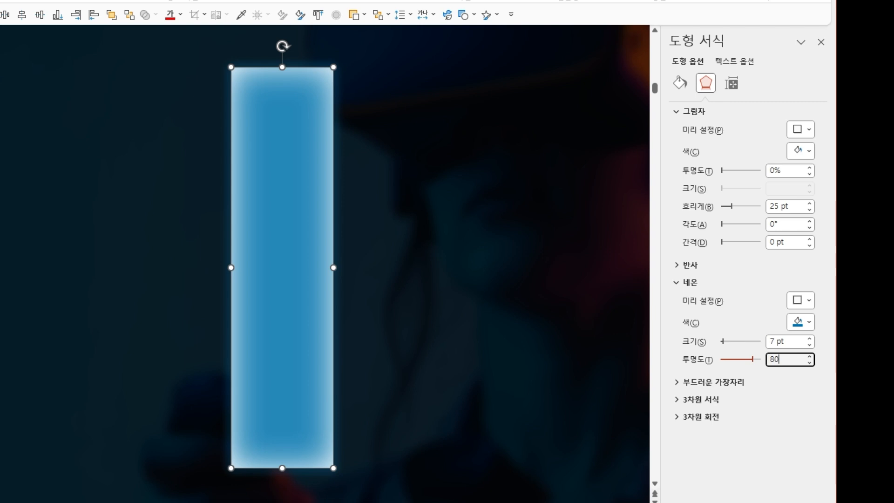
left_click(597, 440)
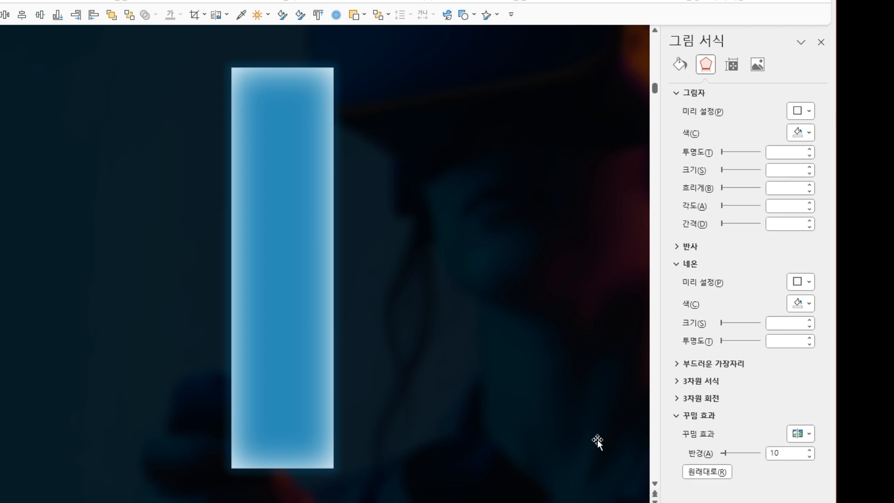
Duplicate the bar directly below the original and remove the copy's shadow, glow and outline.
left_click_drag(348, 320, 356, 404)
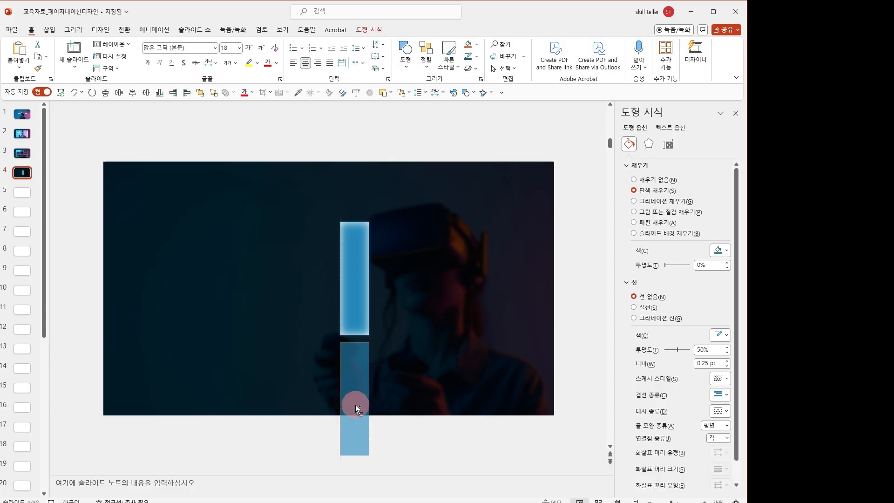
left_click(649, 144)
left_click(721, 179)
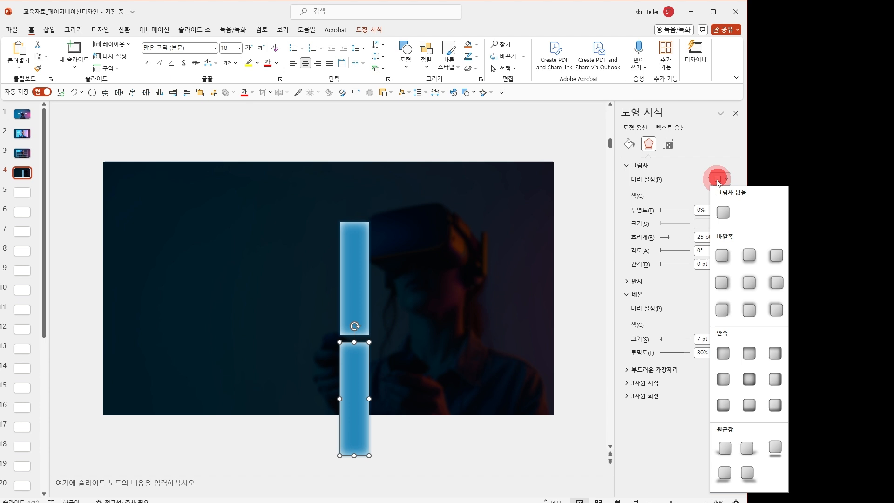
left_click(722, 212)
left_click(721, 308)
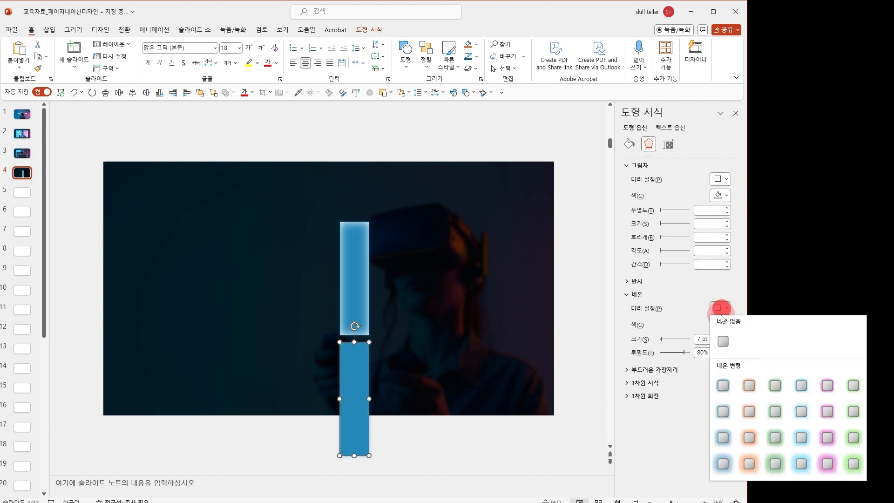
left_click(723, 336)
left_click(630, 143)
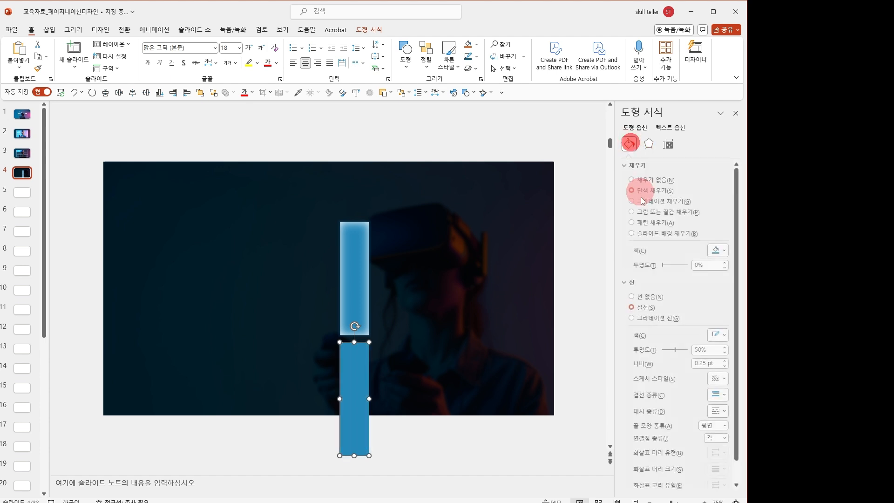
left_click(654, 295)
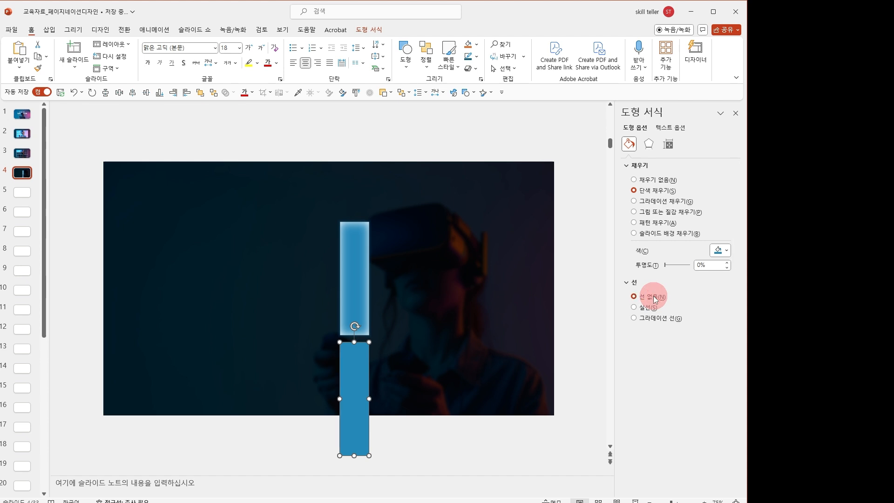
Give the lower bar a 90° linear gradient fill fading from 70% to 100% transparency, with the end stop moved closer to the start.
left_click(647, 201)
left_click(644, 320)
left_click(712, 363)
type("70")
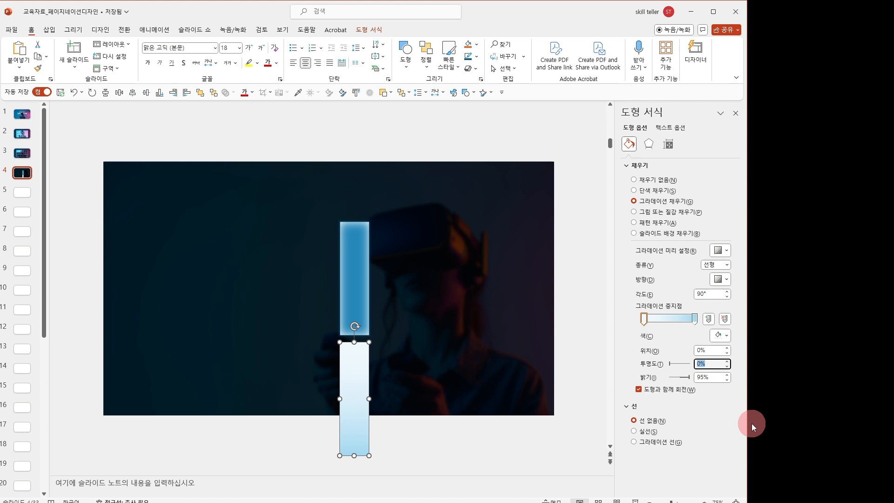
left_click(694, 319)
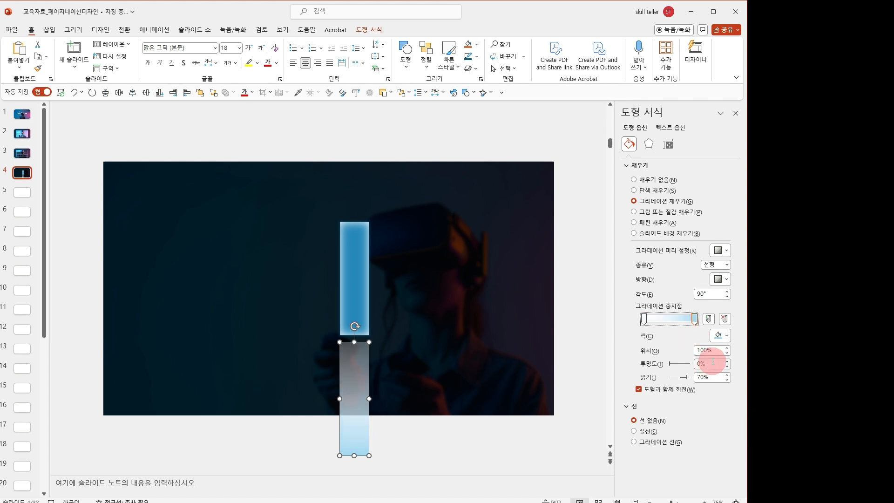
left_click(694, 363)
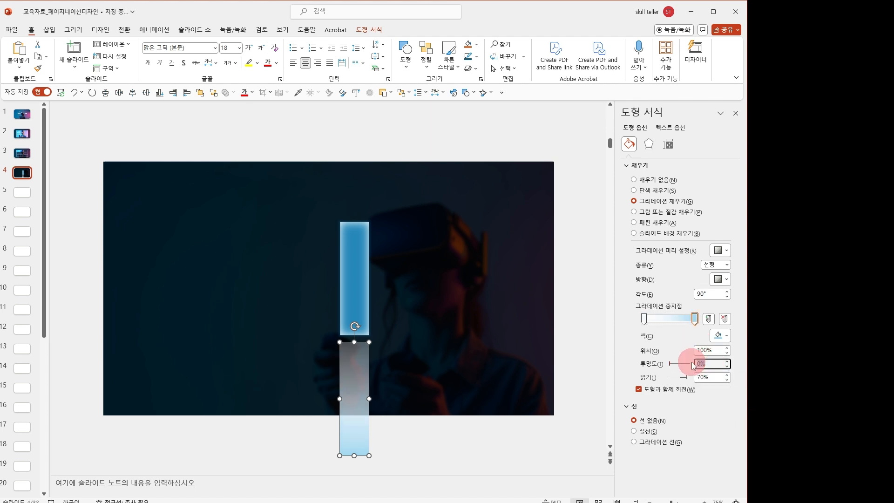
type("100")
left_click_drag(695, 319, 673, 316)
left_click(570, 348)
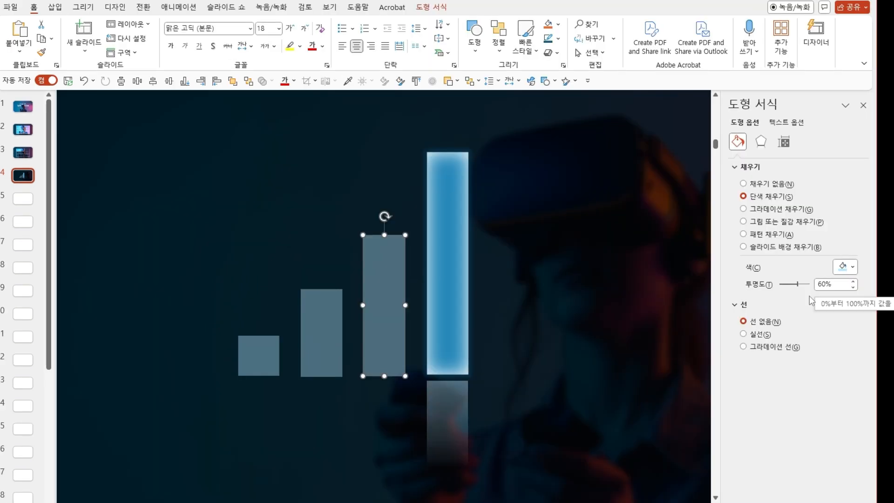
Open the fill transparency of the tallest grey bar for editing.
double_click(831, 286)
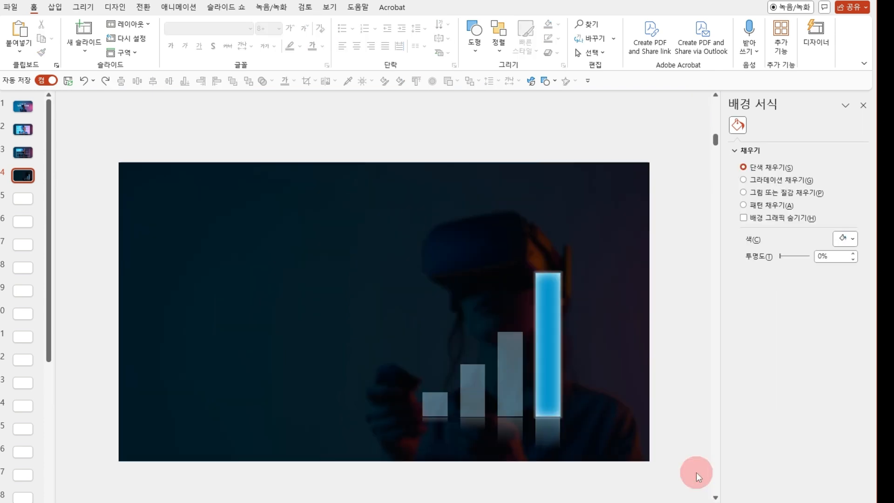
Paste the prepared Growth Indicators headings, body text and chart labels onto the slide and play the slide show from this slide.
key("ctrl+v")
left_click(697, 473)
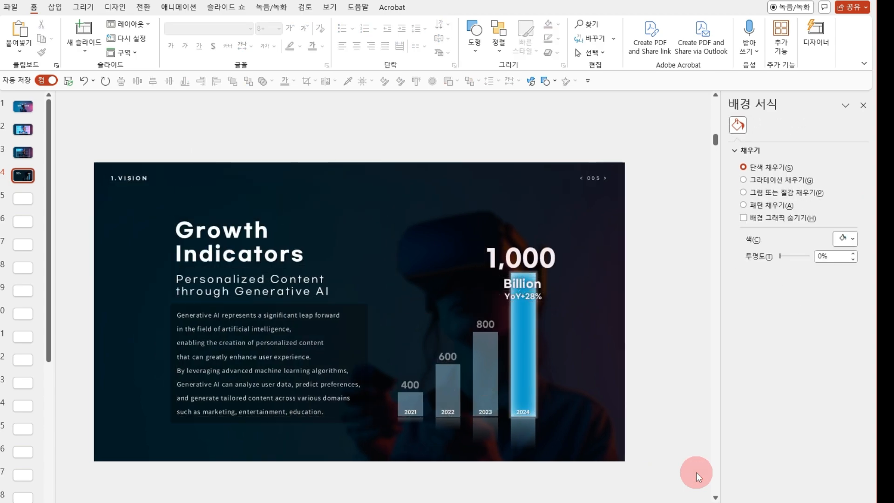
key("shift+F5")
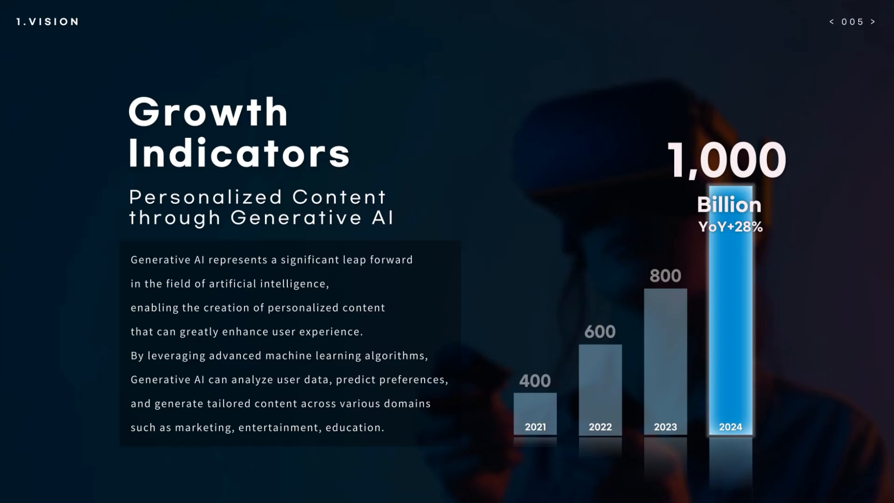